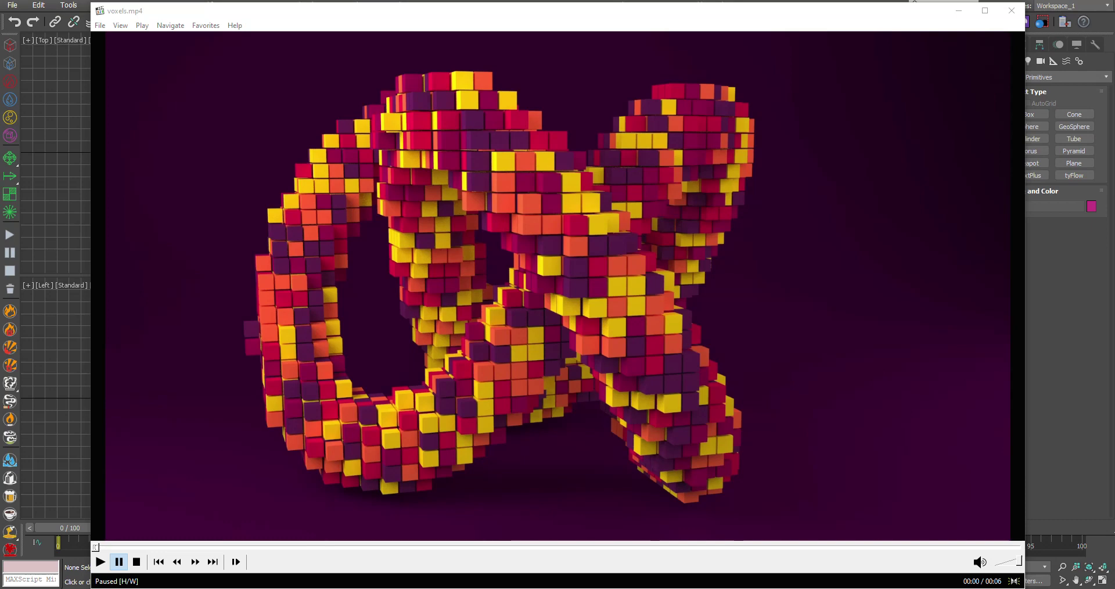
Play the voxels.mp4 reference animation and close the player
drag(594, 15, 585, 12)
click(453, 281)
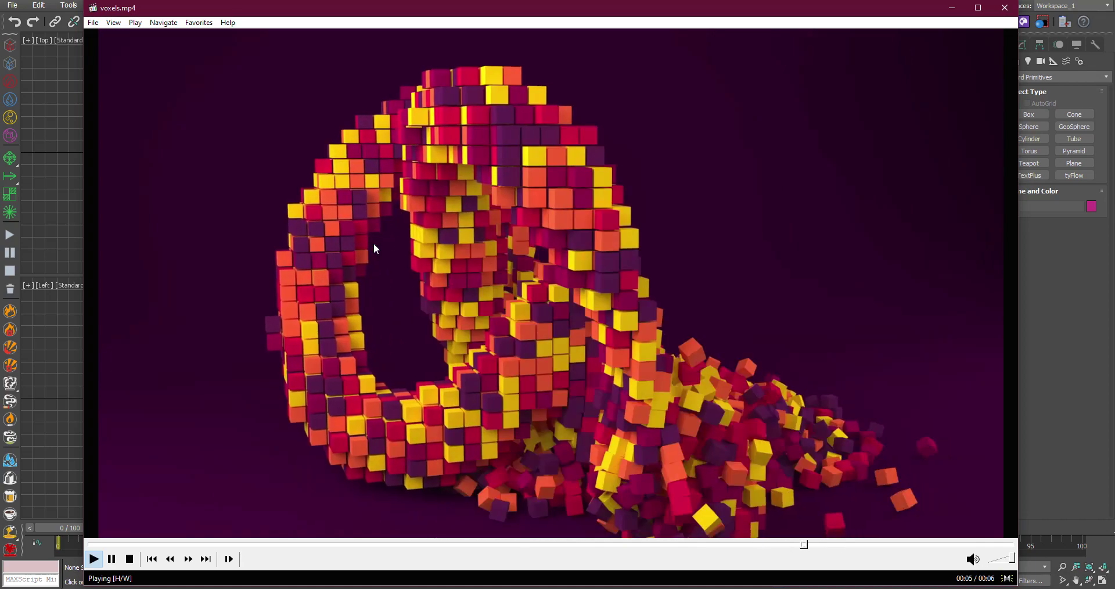
click(1004, 8)
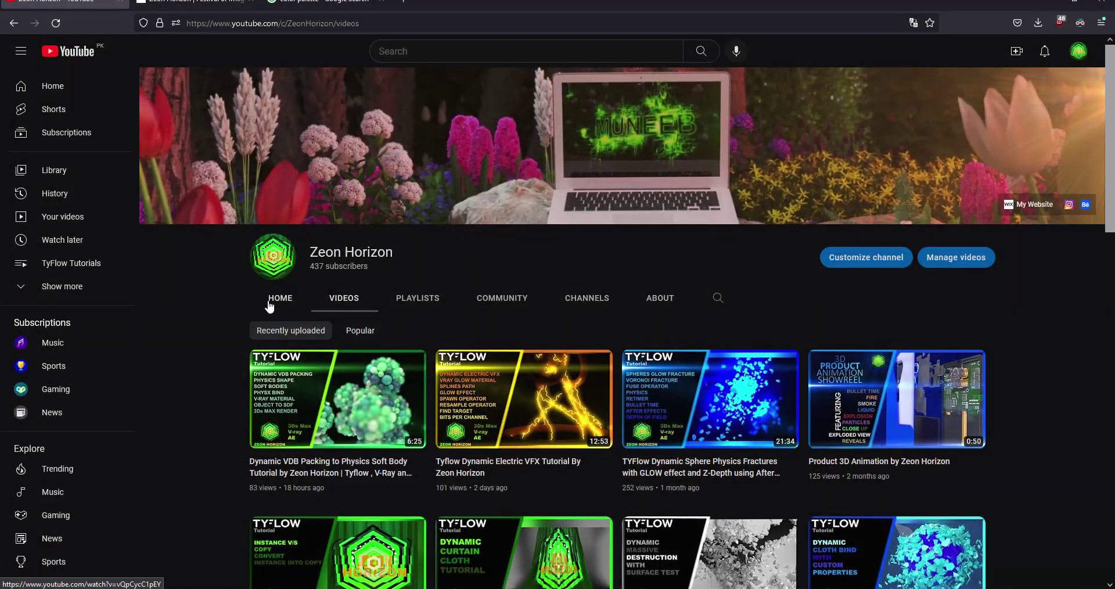
Switch to the browser and look through the tutorials on the Zeon Horizon YouTube channel's videos page
scroll(269, 306, down, 8)
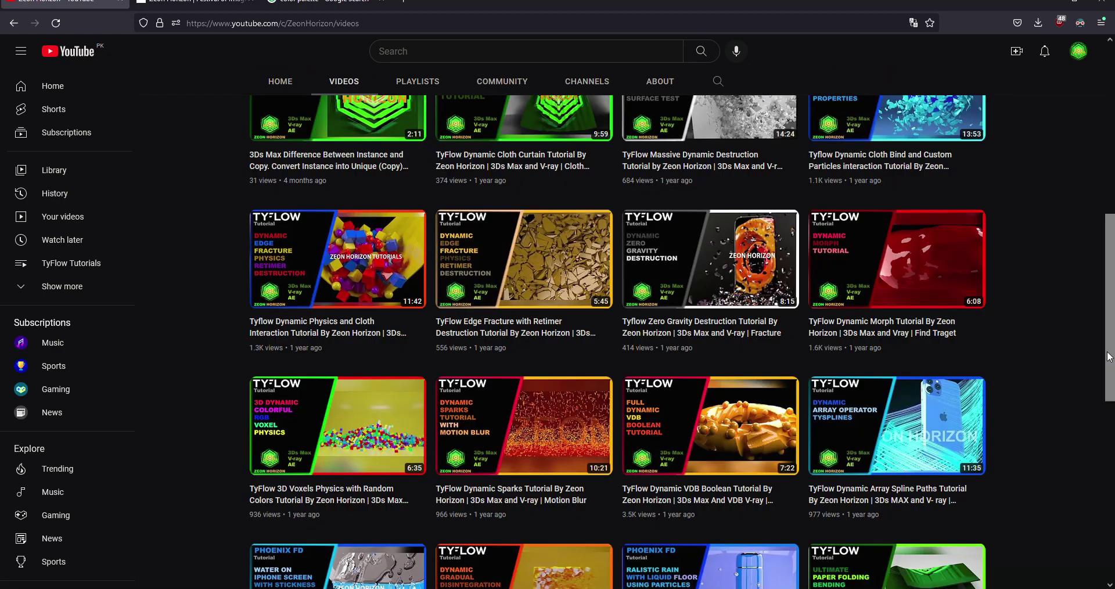
scroll(1036, 383, down, 4)
scroll(1023, 435, up, 8)
scroll(1024, 454, down, 8)
scroll(1023, 458, up, 12)
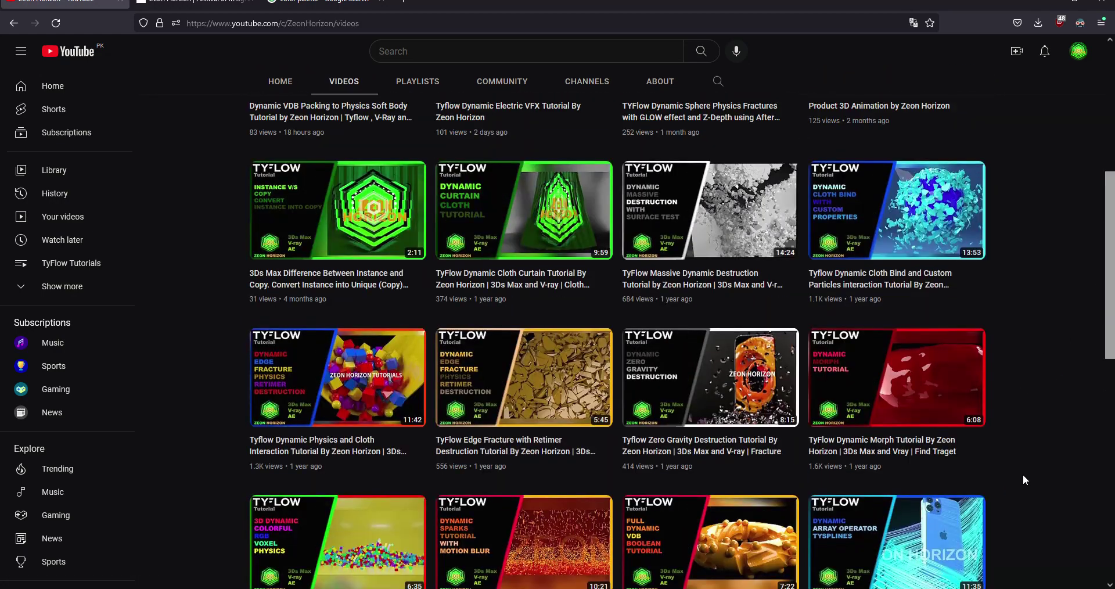
click(191, 3)
scroll(611, 405, up, 10)
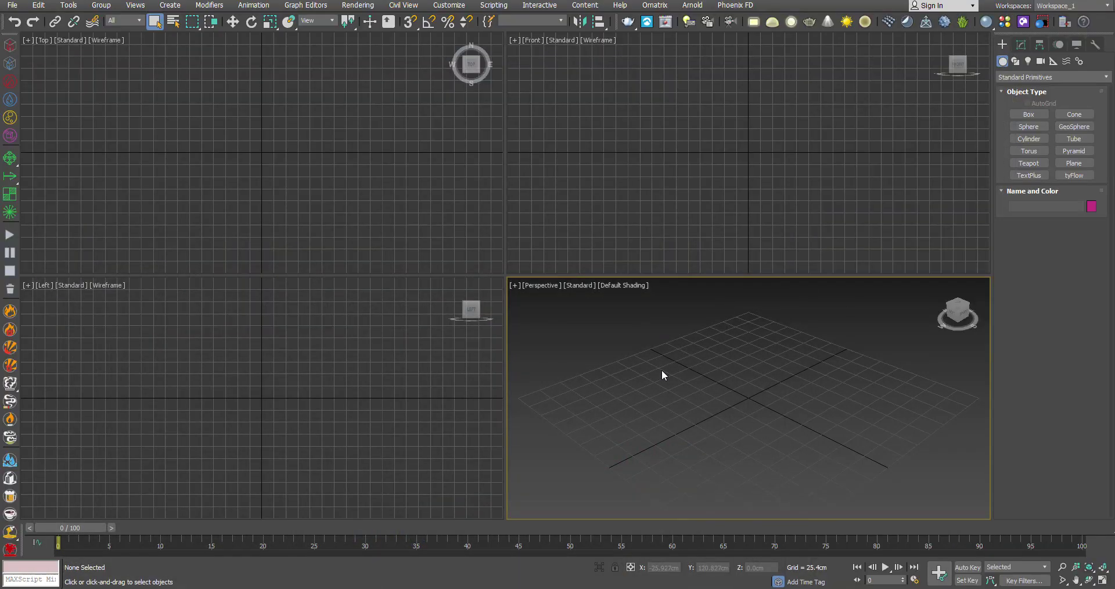
Create a Torus Knot at the grid centre with about 50 cm base radius and about 20 cm cross-section radius
click(1033, 78)
click(1031, 96)
click(1061, 115)
drag(746, 397, 768, 419)
right_click(758, 408)
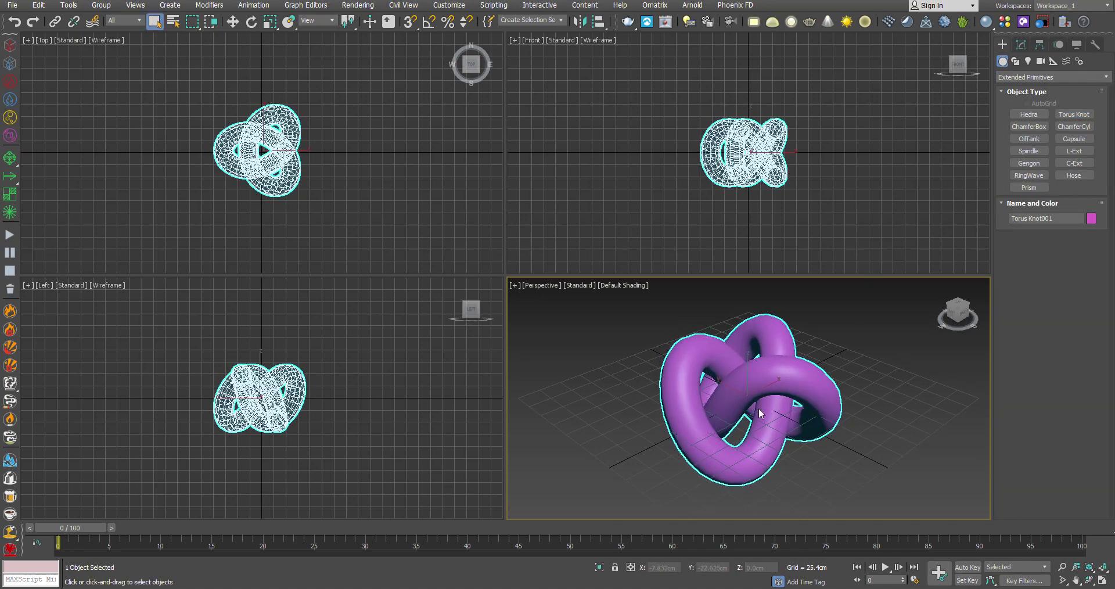
Move the torus knot straight up above the grid to a height of about 76 cm
alt+middle_drag(759, 407, 562, 268)
key(w)
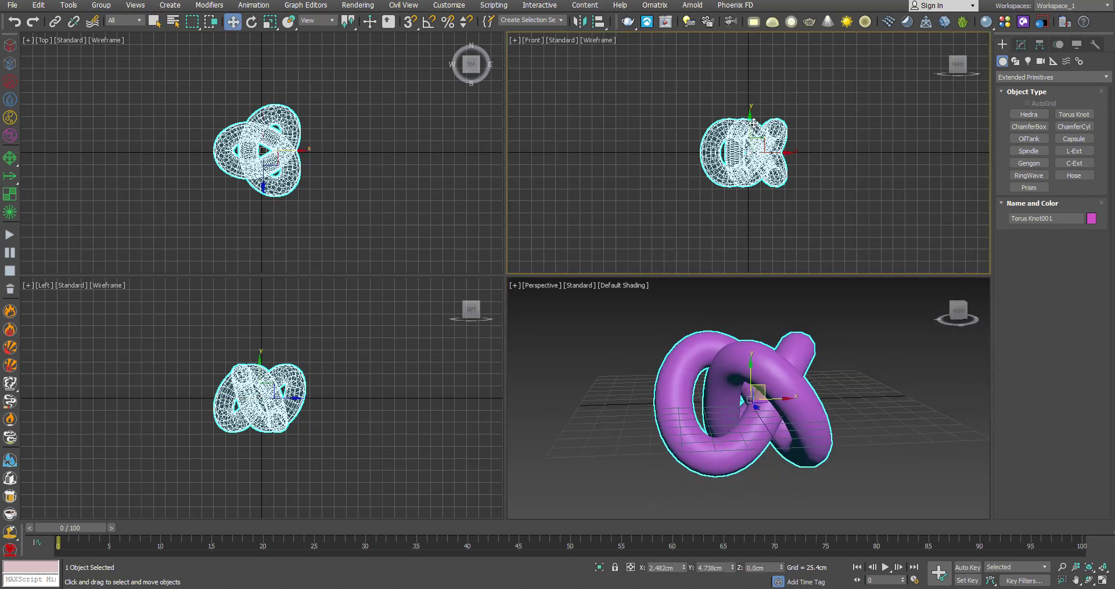
drag(749, 119, 747, 81)
middle_drag(676, 359, 658, 431)
Maximize the Perspective view and set the torus knot's cross-section sides to 37
key(alt+w)
click(1020, 45)
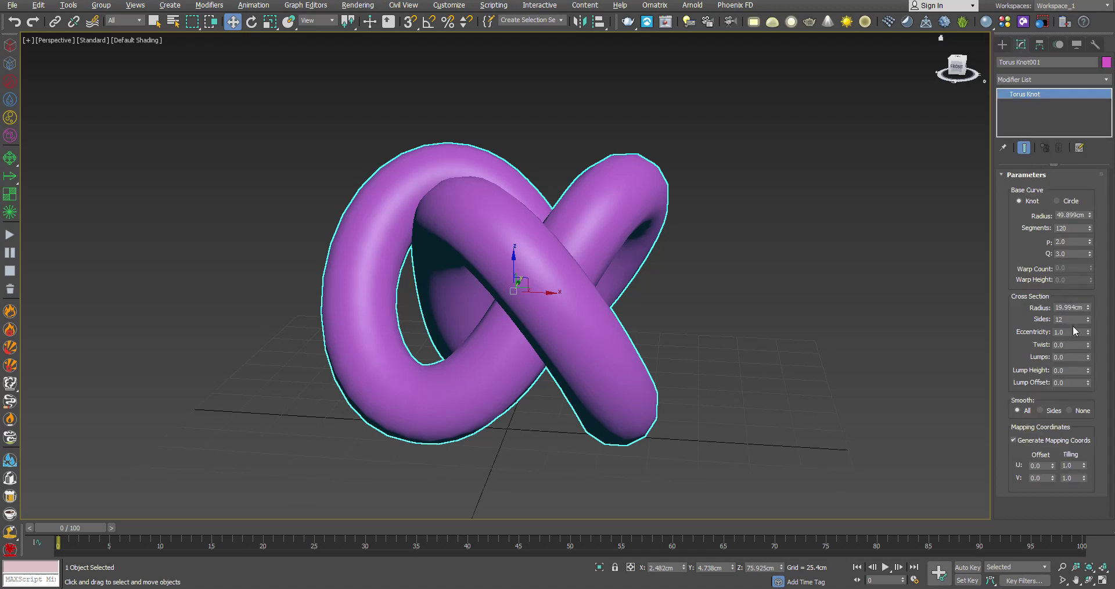
drag(1086, 323, 1089, 309)
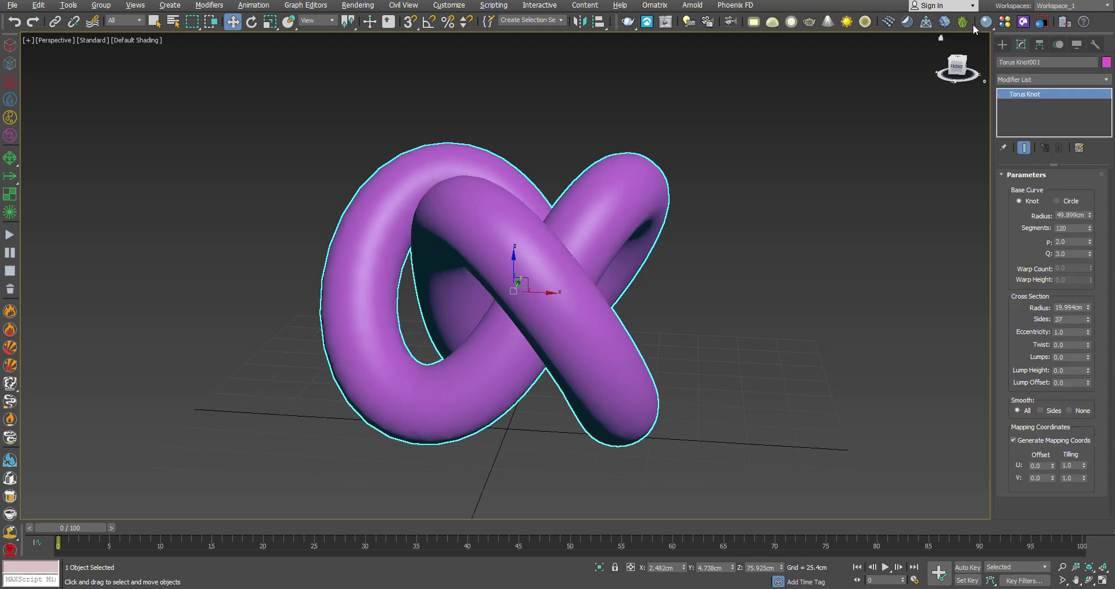
Create a tyFlow object on the grid beside the torus knot
click(1005, 45)
click(1039, 77)
click(1036, 90)
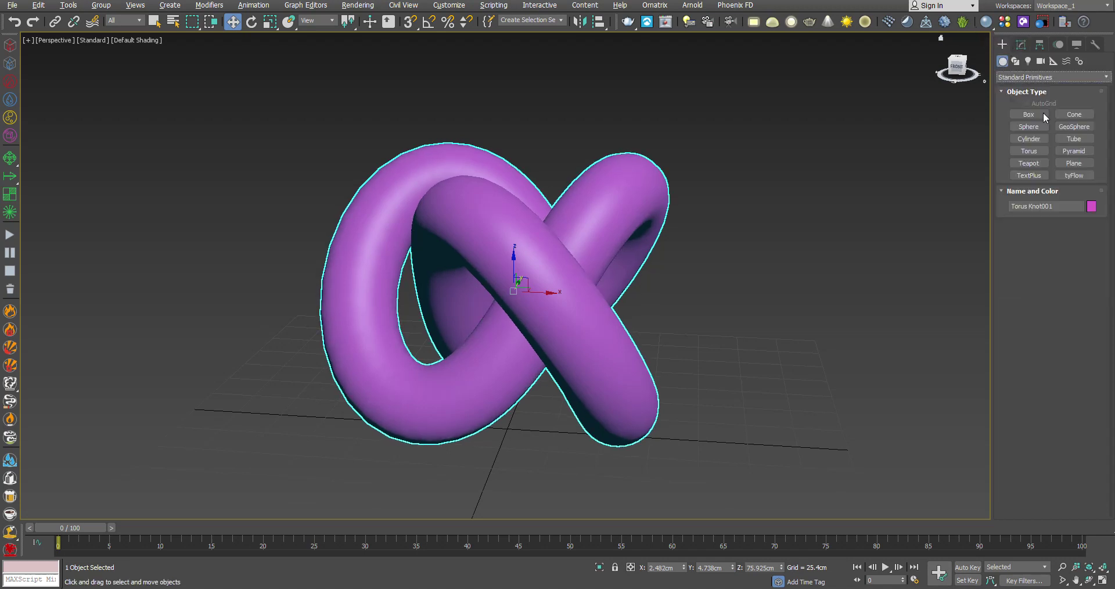
click(1073, 175)
click(824, 336)
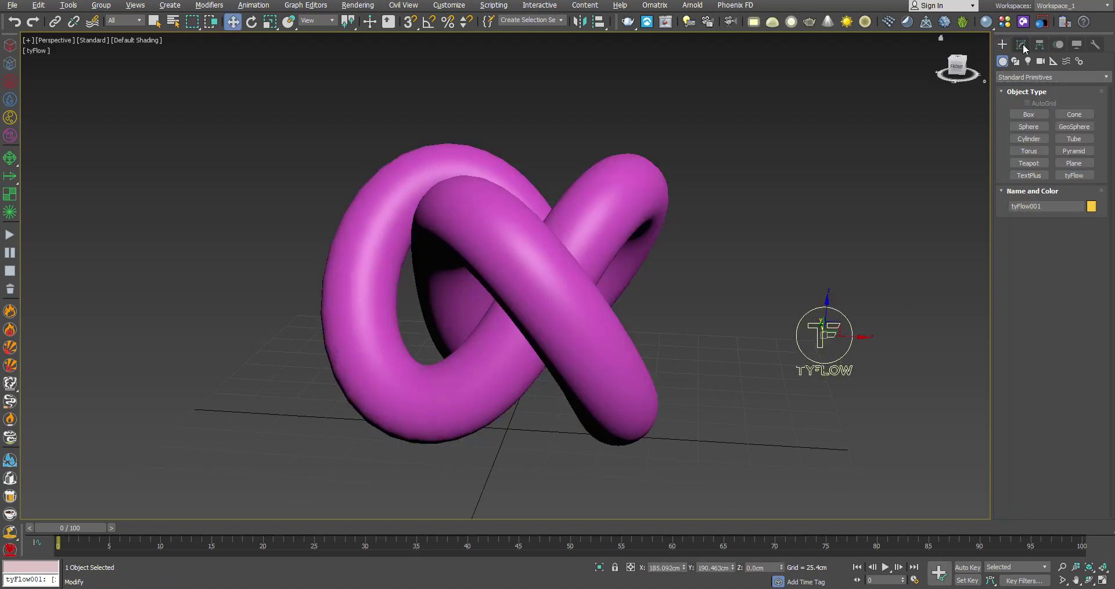
Open the tyFlow editor and arrange its window so that the torus knot stays in view beside it
click(1045, 200)
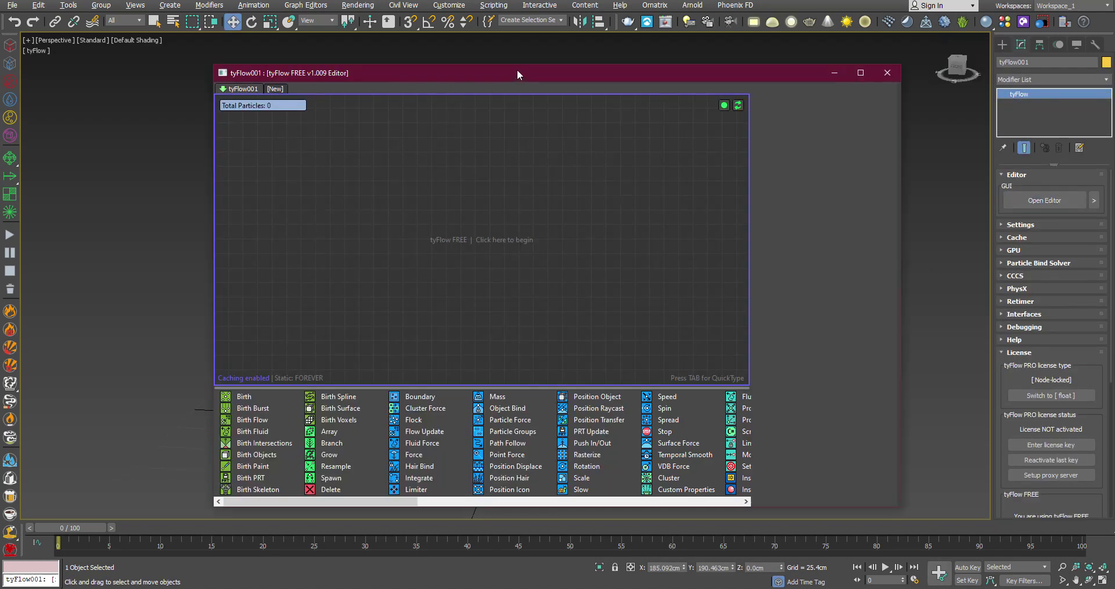
drag(518, 74, 306, 73)
drag(686, 282, 424, 275)
middle_drag(707, 261, 804, 284)
drag(262, 80, 289, 61)
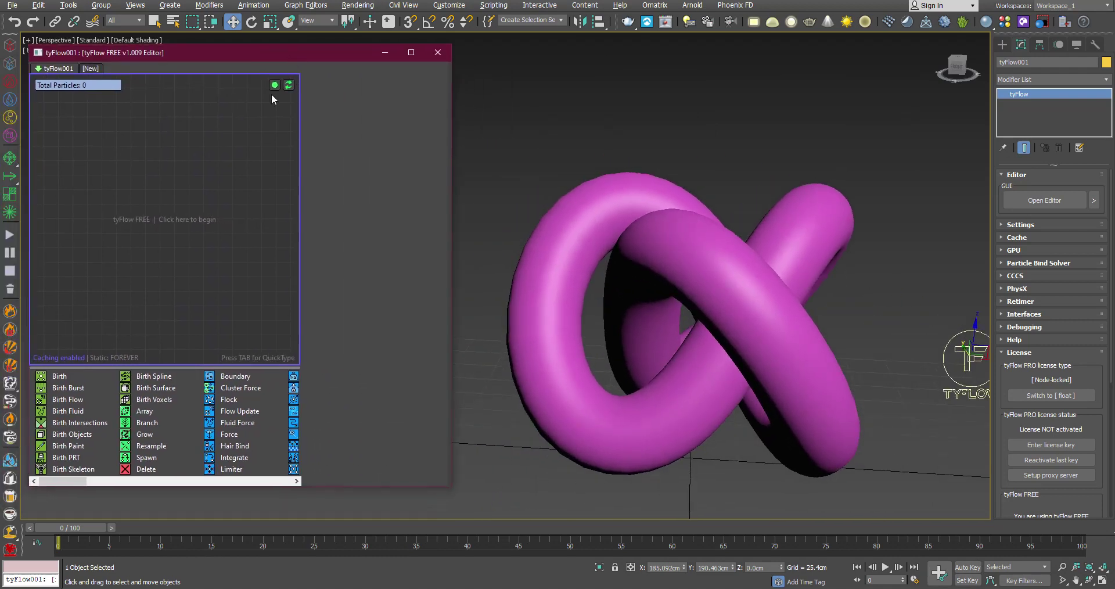
Create an event with a Birth Voxels operator and pick the torus knot as its source object
drag(152, 399, 150, 394)
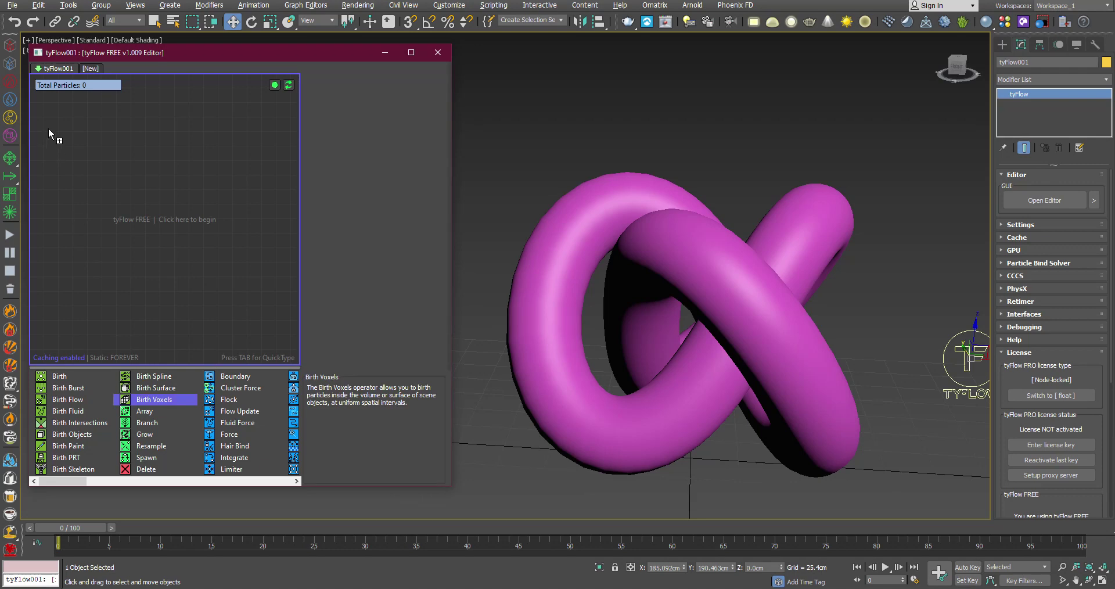
drag(57, 129, 66, 119)
click(335, 209)
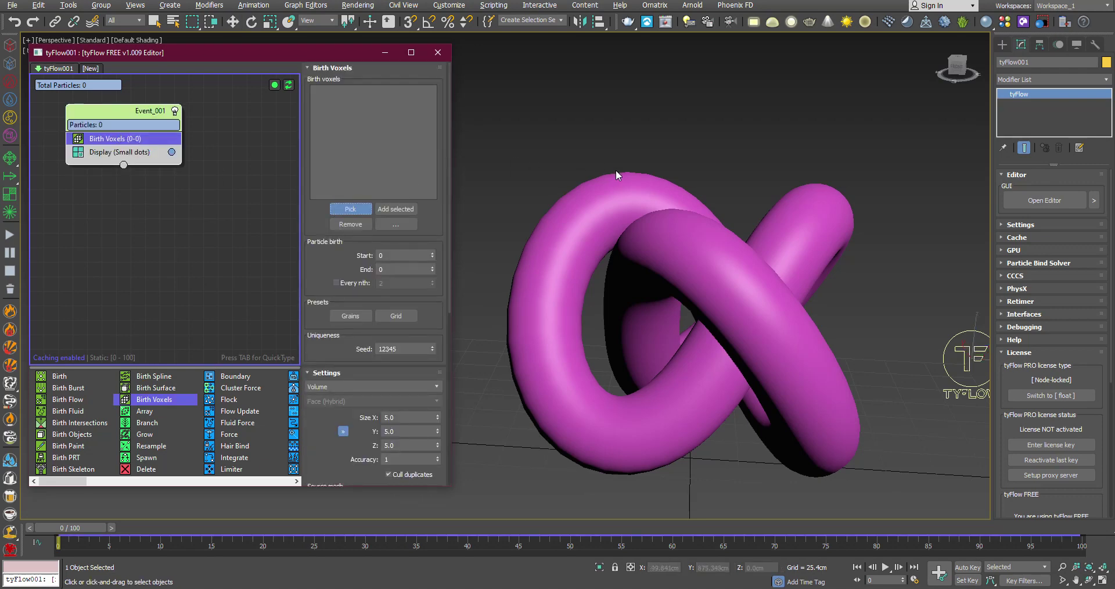
click(613, 191)
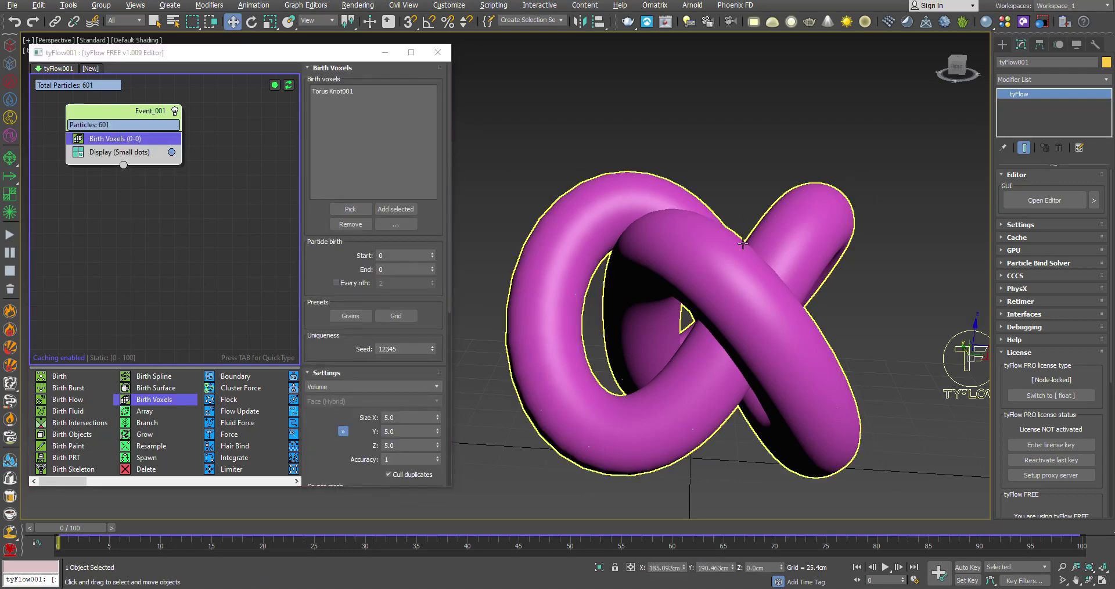
Hide the torus knot and move the timeline to frame 2
click(731, 262)
right_click(732, 253)
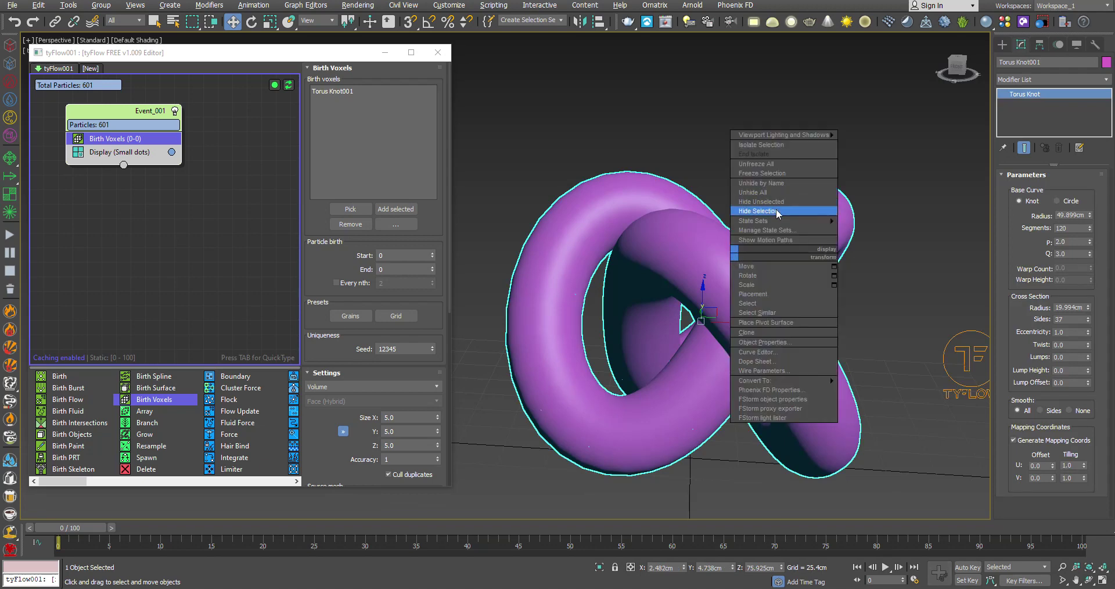
click(751, 212)
drag(49, 532, 90, 528)
Set the Display operator's display mode to Geometry
click(112, 152)
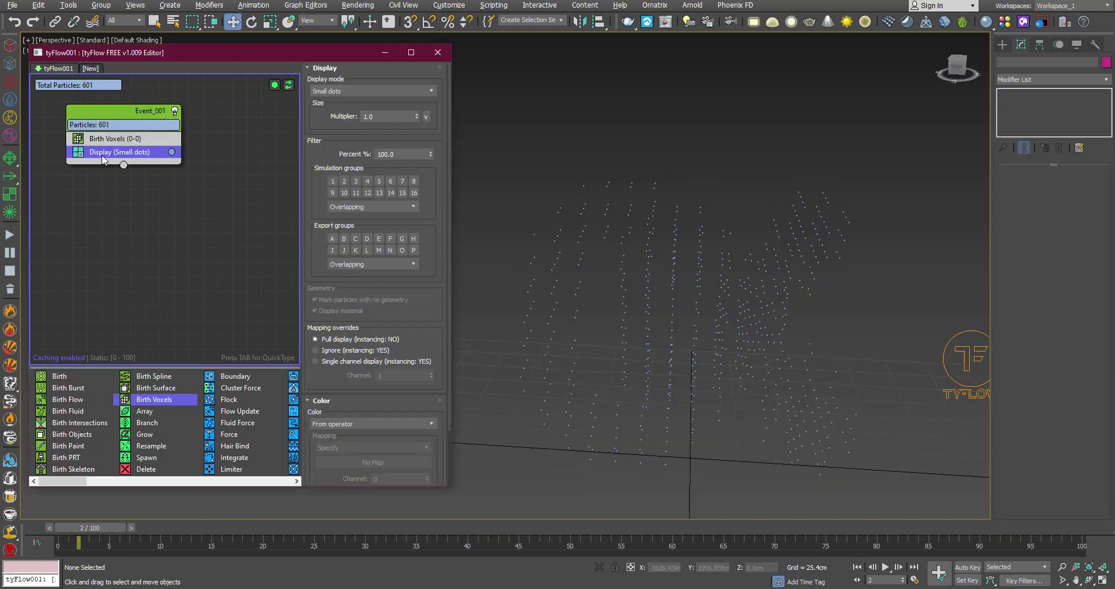
click(346, 90)
click(336, 166)
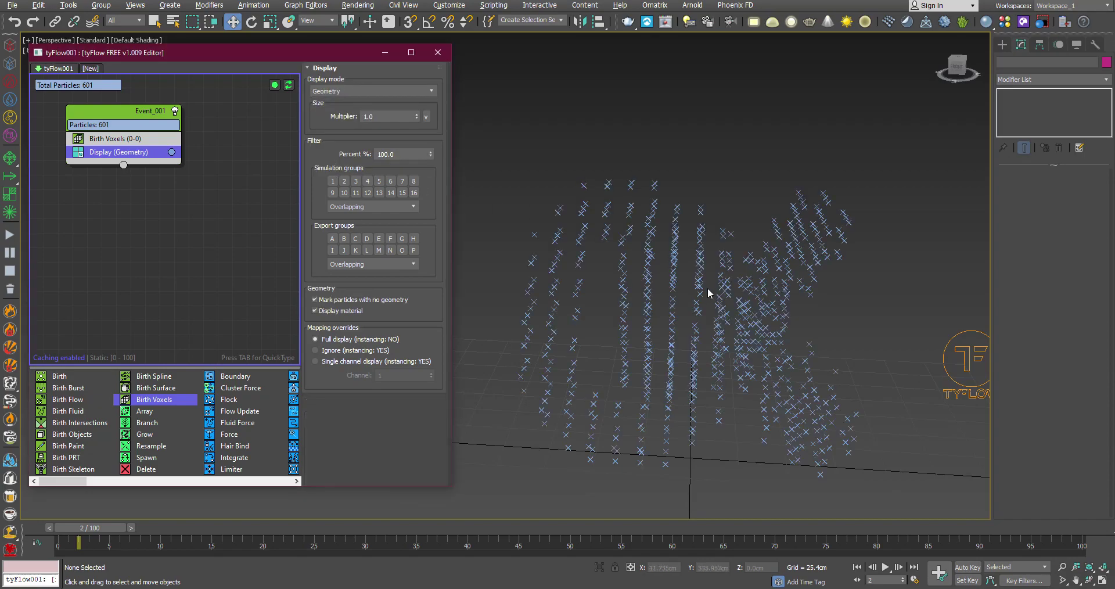
mouse_move(707, 287)
middle_down()
mouse_move(642, 290)
mouse_move(672, 271)
mouse_move(704, 273)
middle_up()
Add a Shape operator directly after Birth Voxels in the event
click(113, 141)
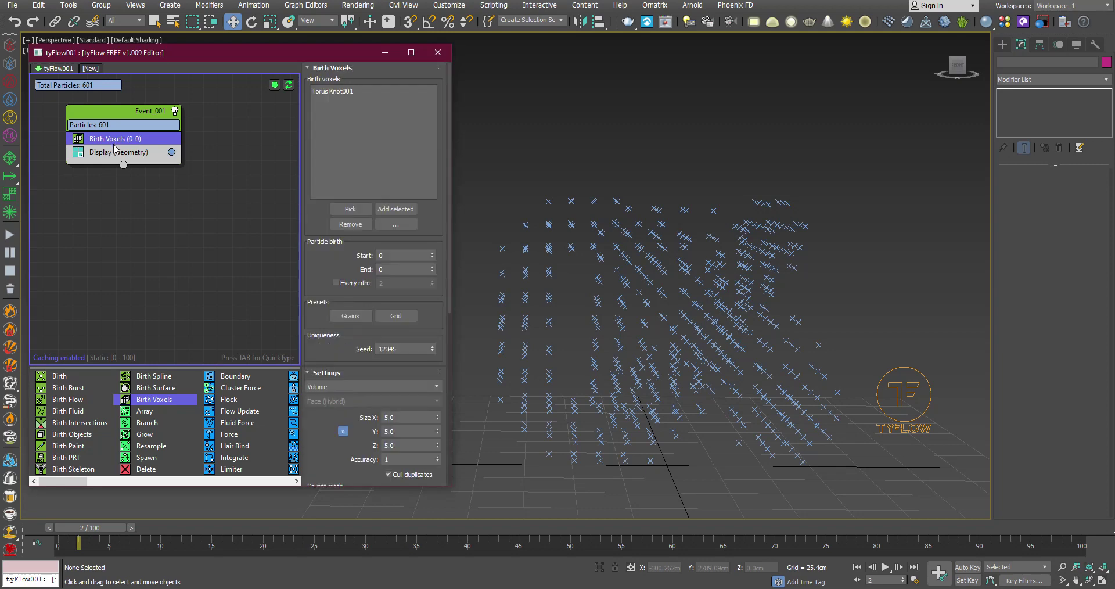
key(Tab)
text(shap)
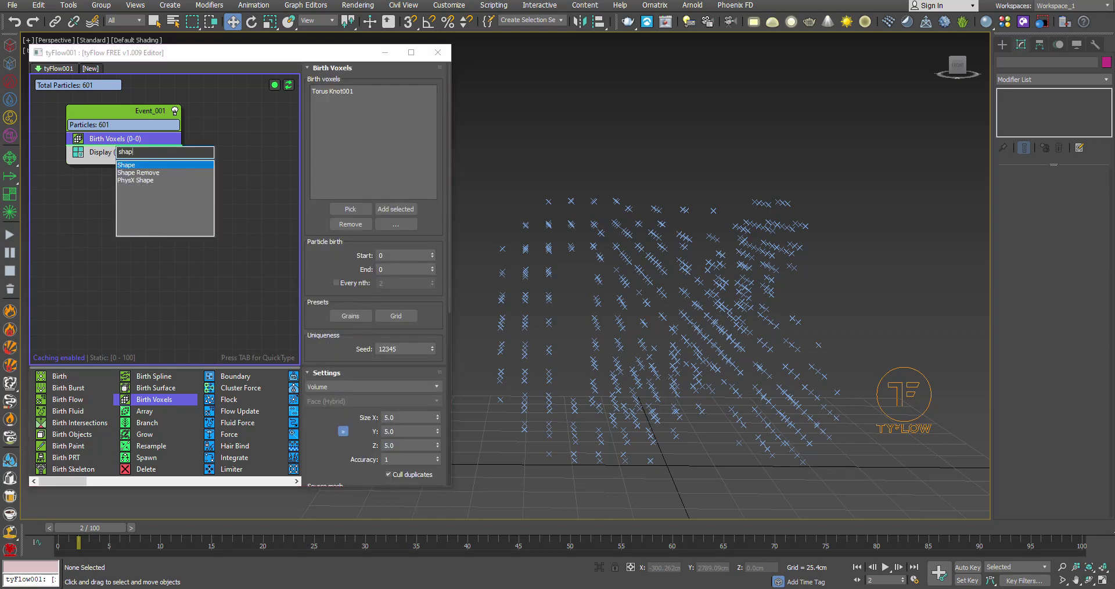
key(Return)
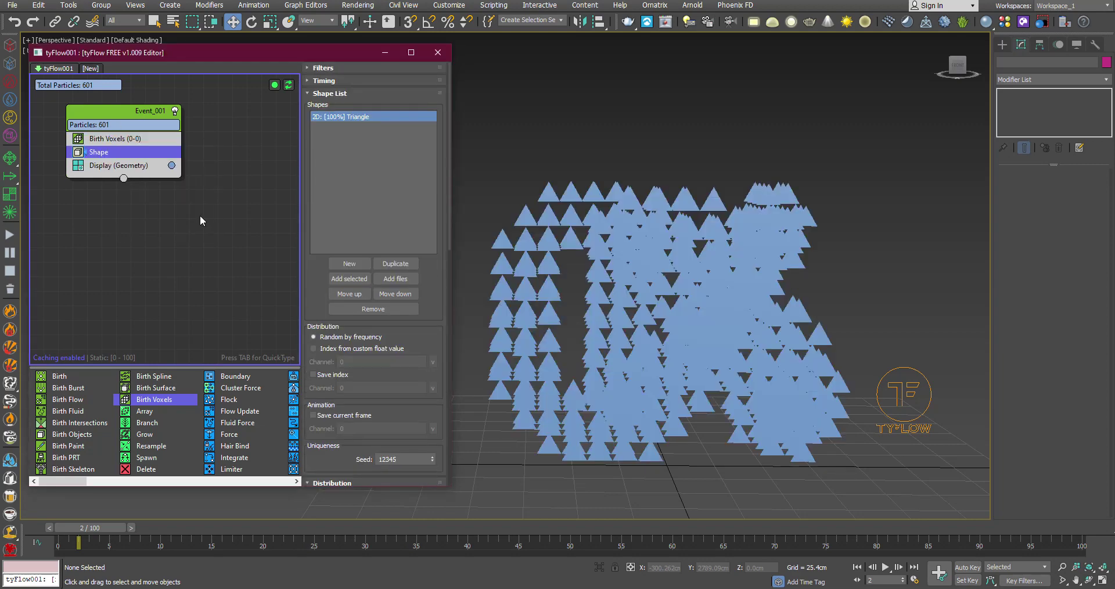
Set the Shape operator's mesh to a 3D cube
scroll(399, 422, down, 5)
click(314, 378)
click(383, 377)
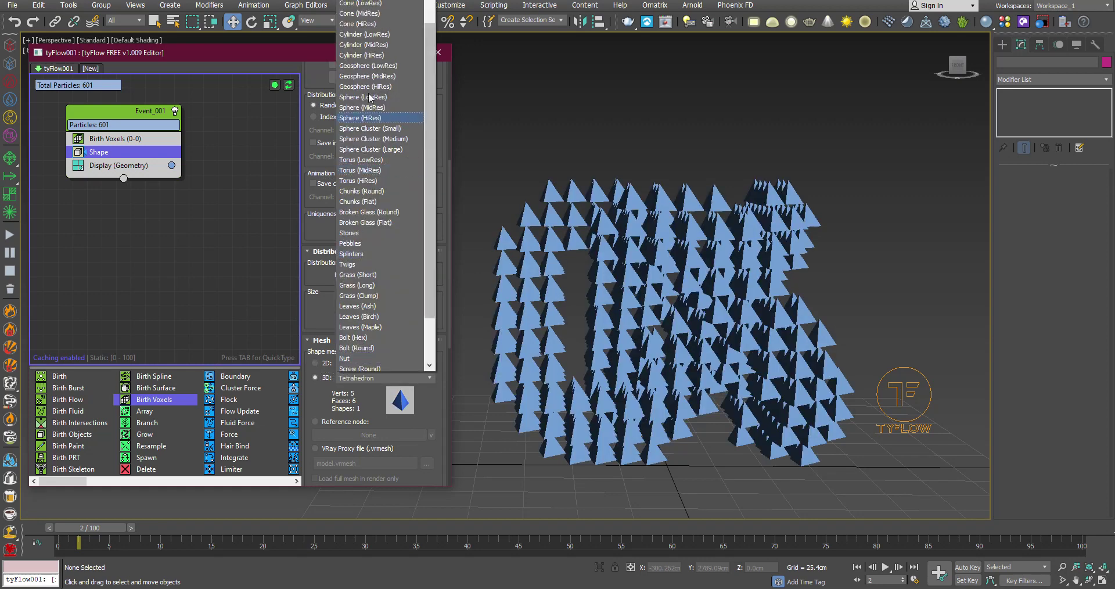
click(381, 5)
alt+middle_drag(659, 307, 633, 305)
Set the Birth Voxels size to 3.0 on all three axes
click(120, 138)
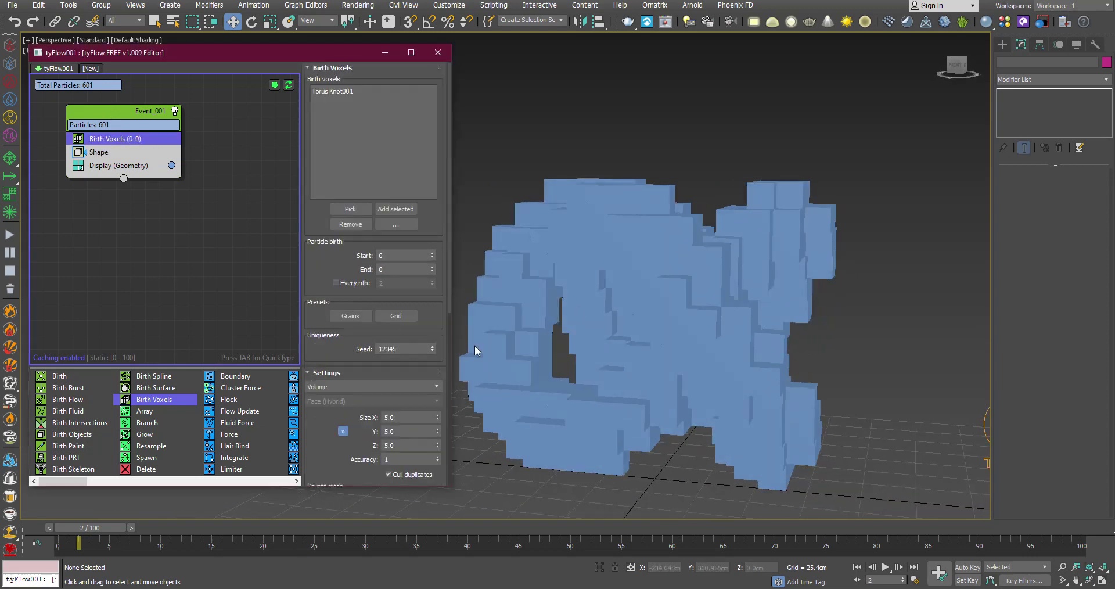
drag(357, 369, 359, 264)
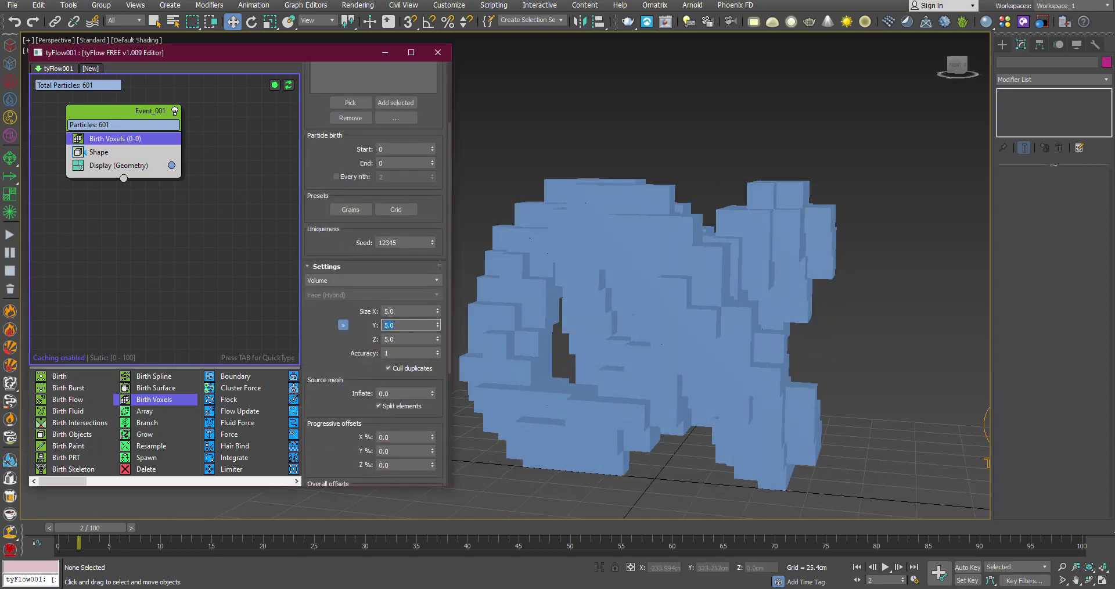
click(407, 327)
text(3)
key(Return)
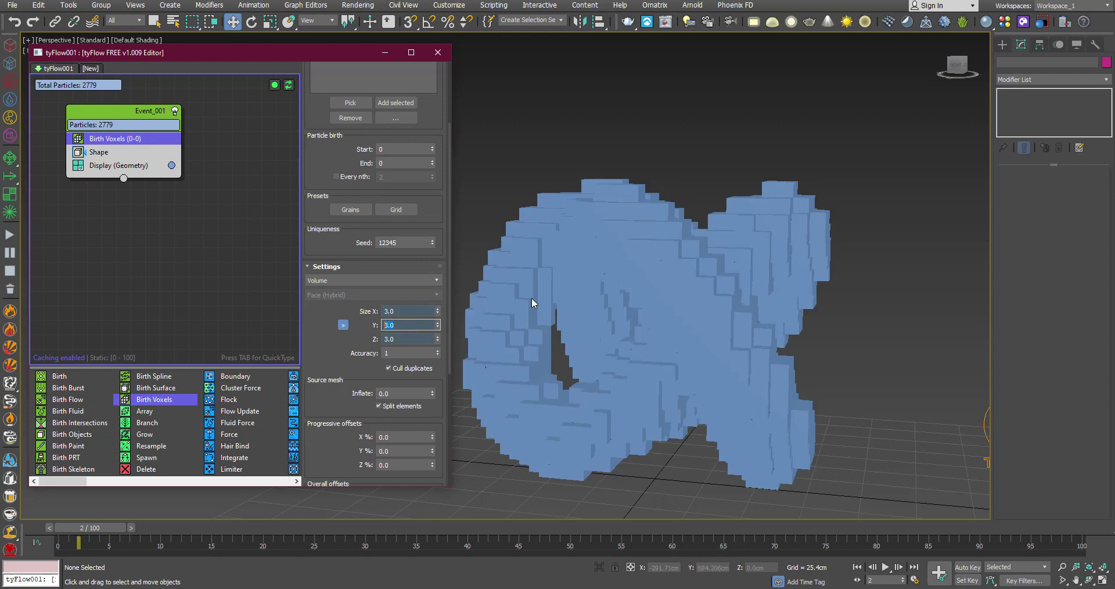
Reduce the Birth Voxels size to 2.5 on all three axes
mouse_move(584, 294)
alt+middle_down()
mouse_move(577, 279)
mouse_move(548, 280)
mouse_move(586, 279)
alt+middle_up()
click(405, 325)
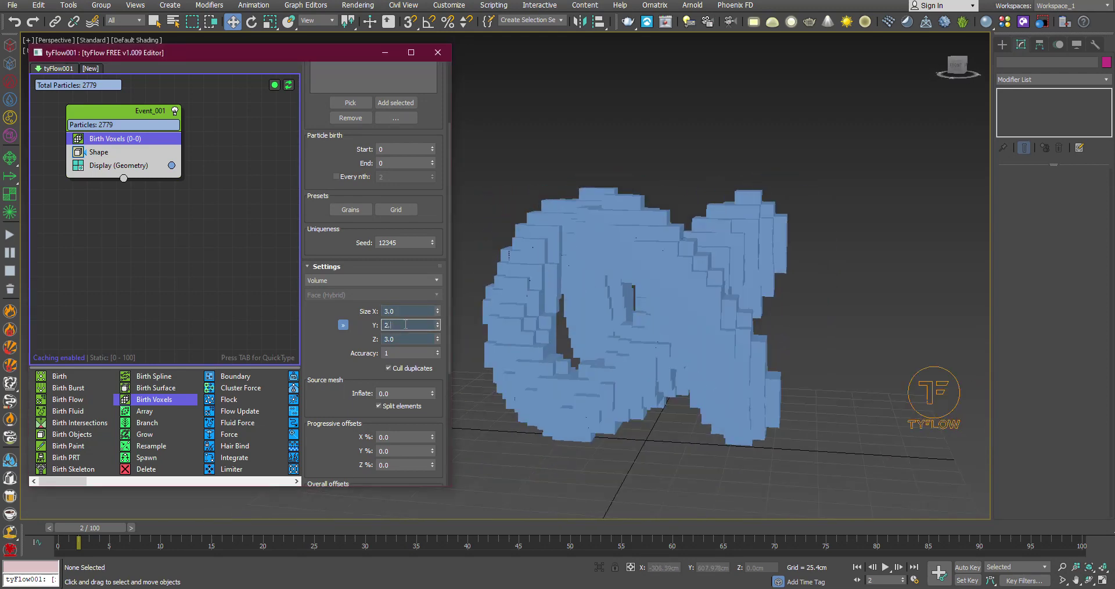
key(Return)
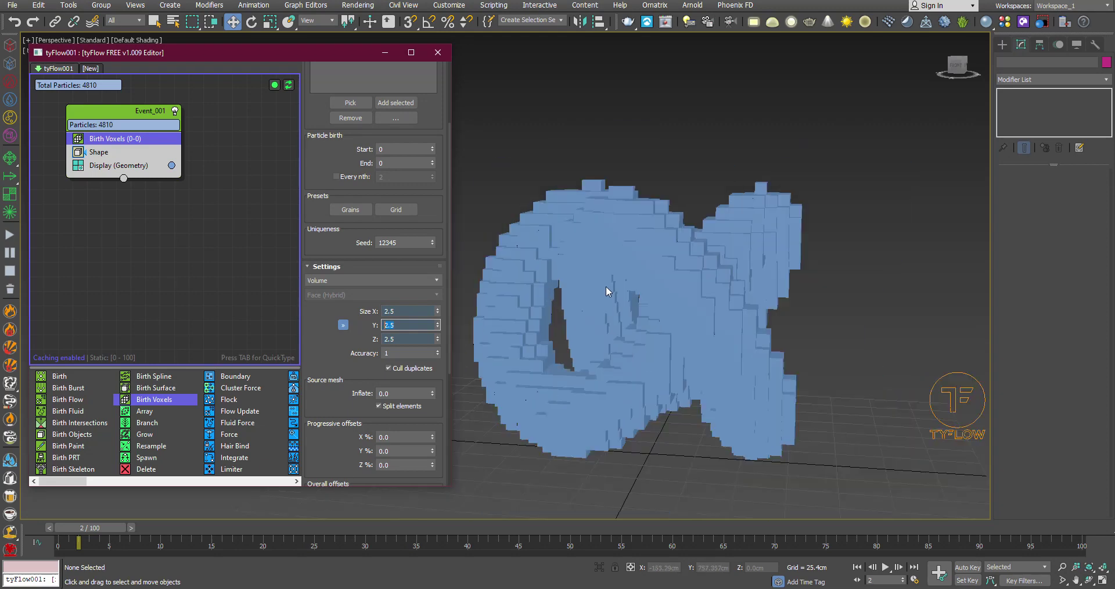
alt+middle_drag(605, 286, 576, 286)
Add a Scale operator after Shape in the event and set its scale value to 90% on all axes
click(90, 152)
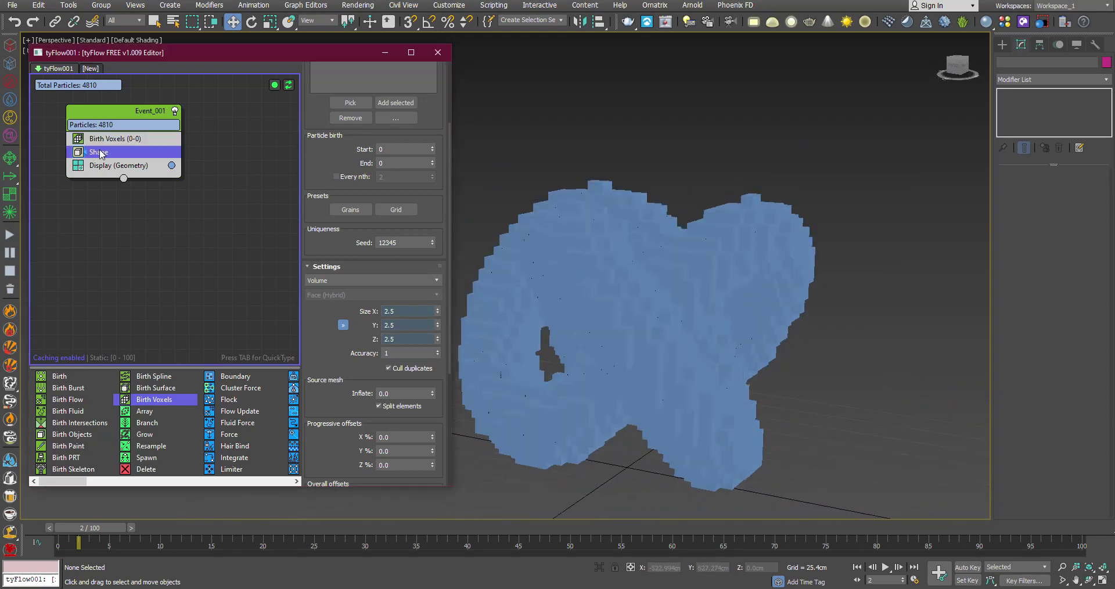
key(Tab)
text(sca)
click(145, 178)
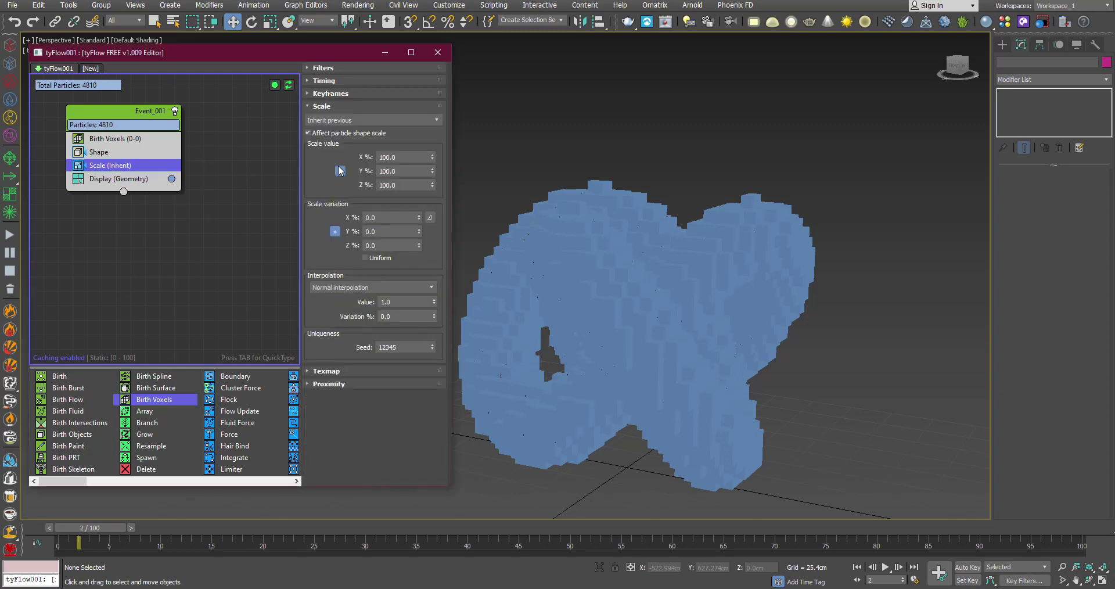
click(412, 155)
text(90)
key(Return)
Examine the gaps between the scaled voxel cubes up close and from several angles
alt+middle_drag(604, 284, 714, 251)
scroll(682, 243, up, 10)
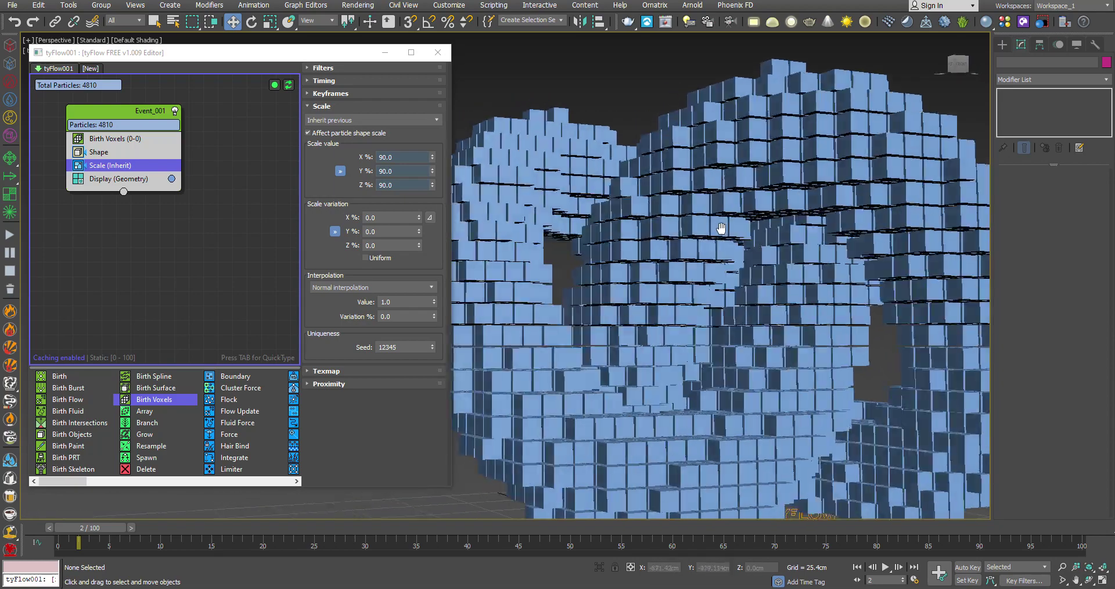
scroll(669, 238, down, 10)
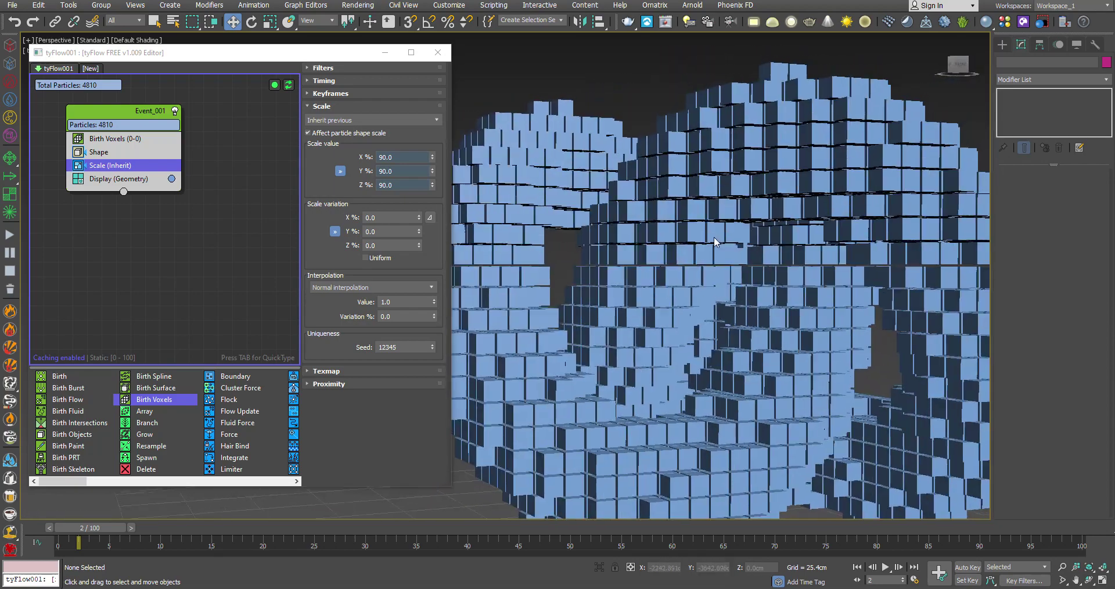
alt+middle_drag(695, 247, 678, 270)
click(99, 170)
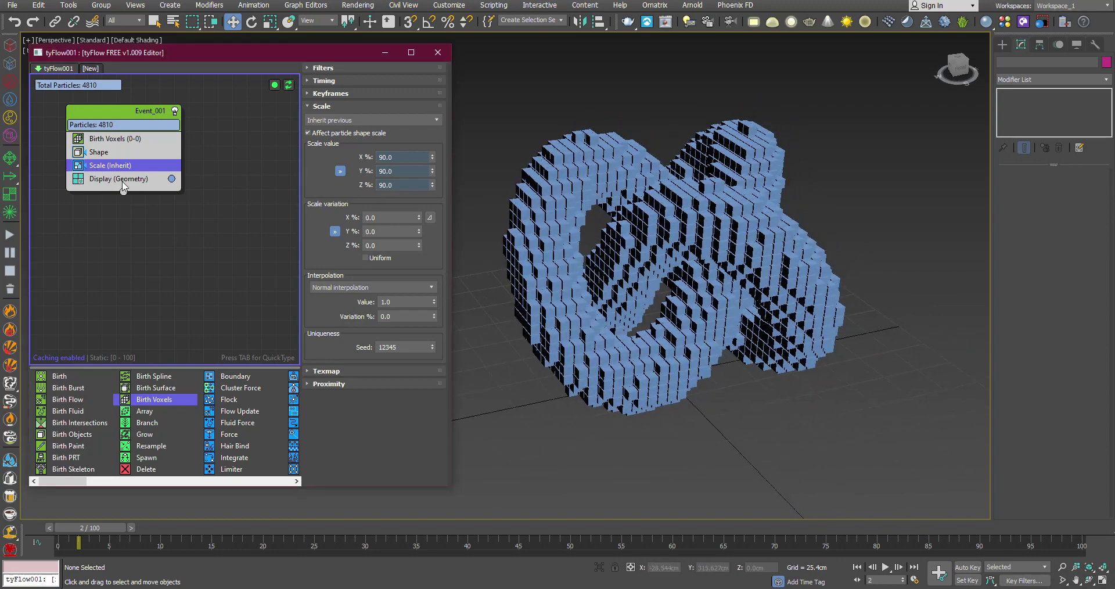
alt+middle_drag(684, 243, 753, 259)
scroll(670, 244, up, 3)
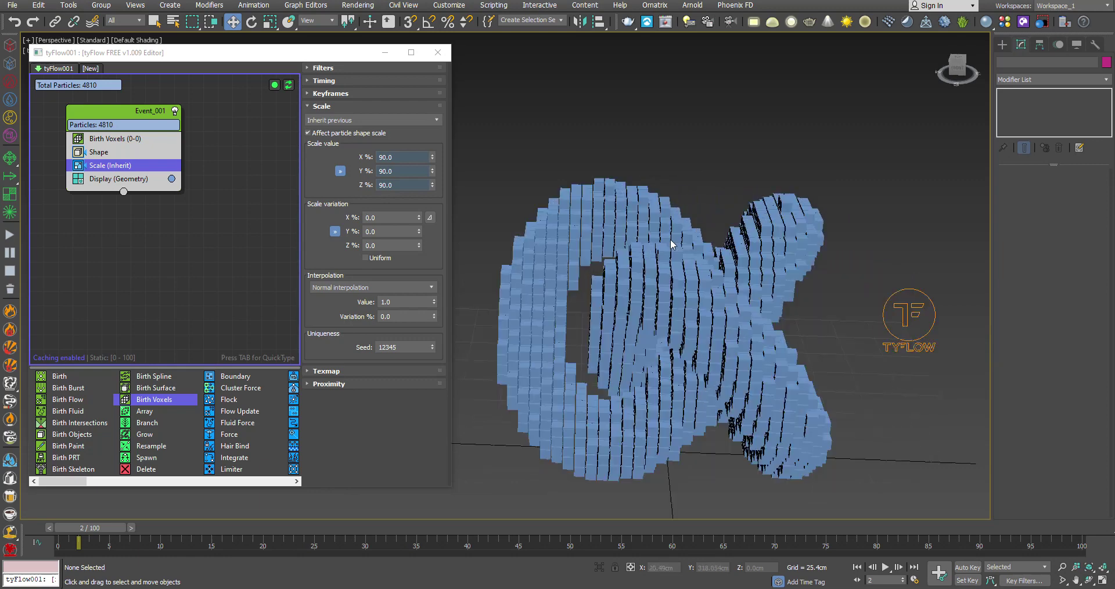
click(106, 174)
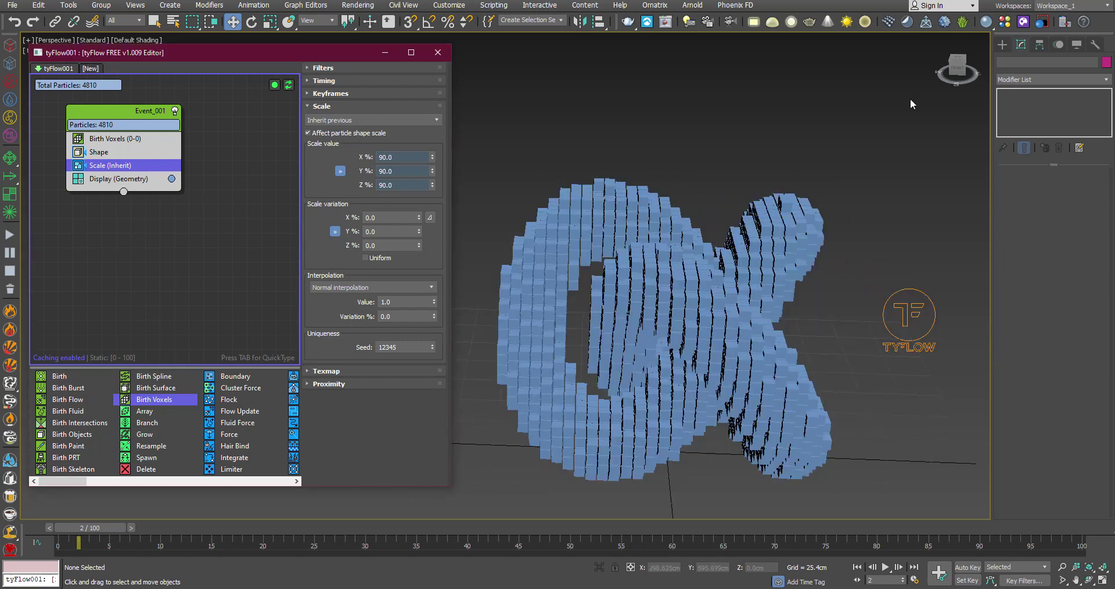
Add a PhysX Shape operator after Scale in the event and preview the simulation over the early frames, returning to frame 0
key(Tab)
text(p)
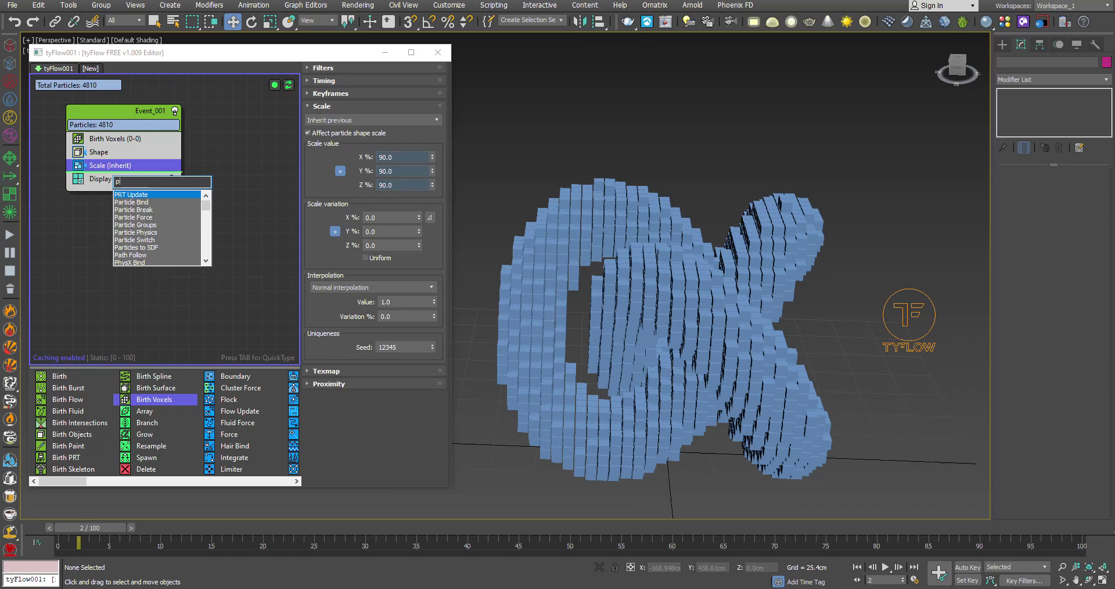
text(hy)
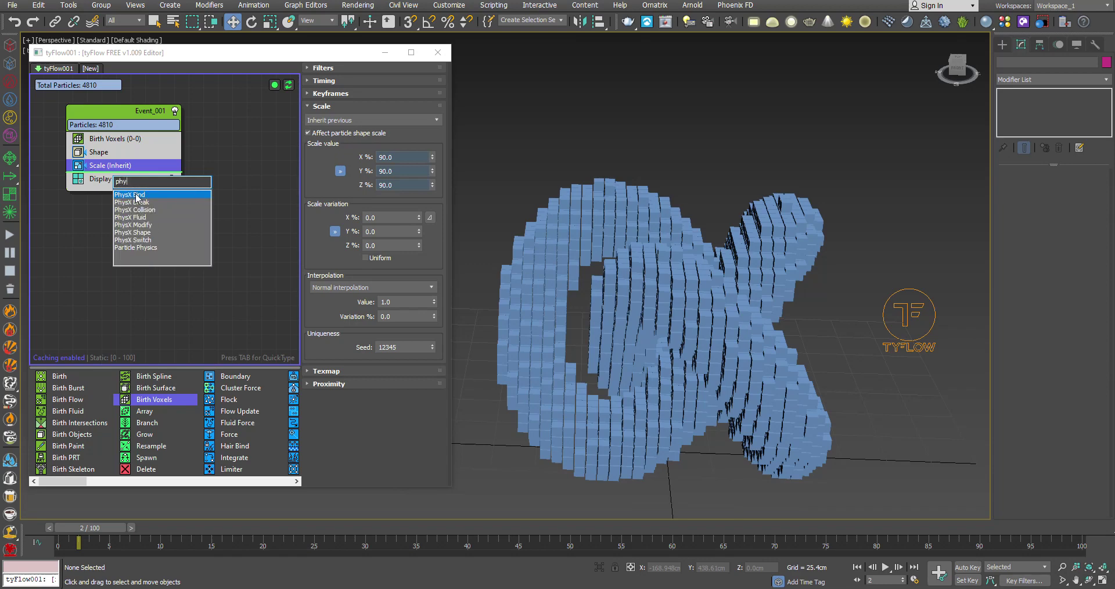
click(139, 232)
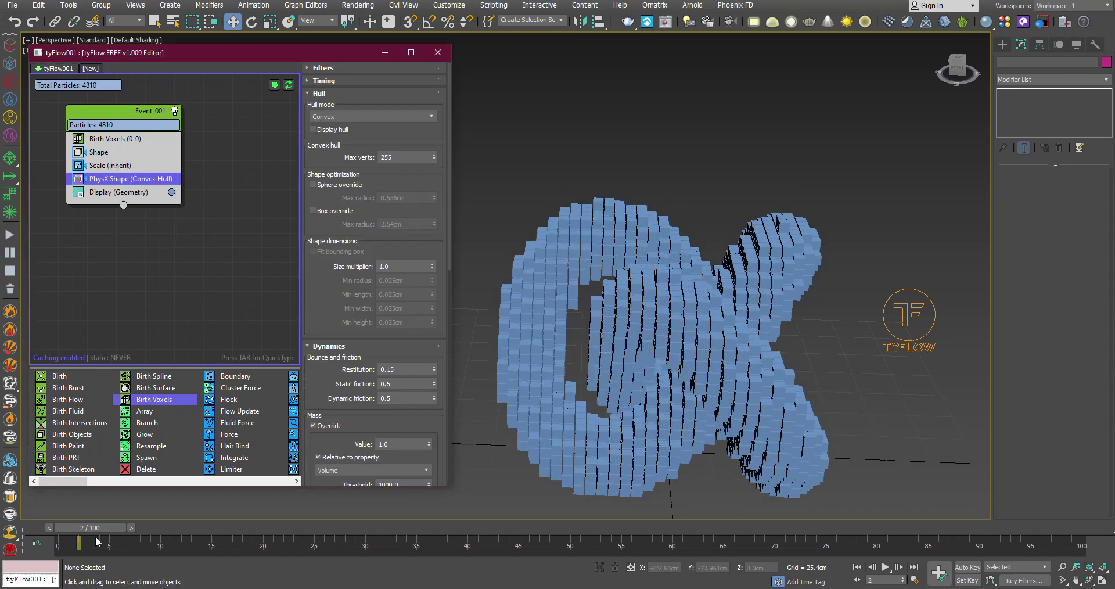
drag(96, 533, 239, 535)
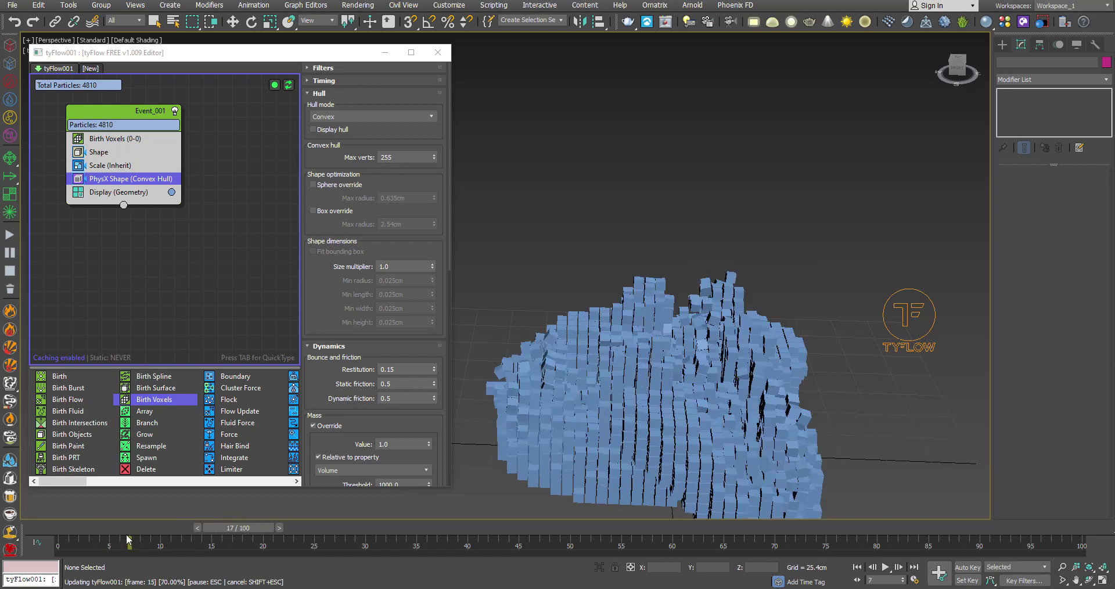
mouse_move(59, 527)
mouse_down()
mouse_move(193, 528)
mouse_move(58, 527)
mouse_up()
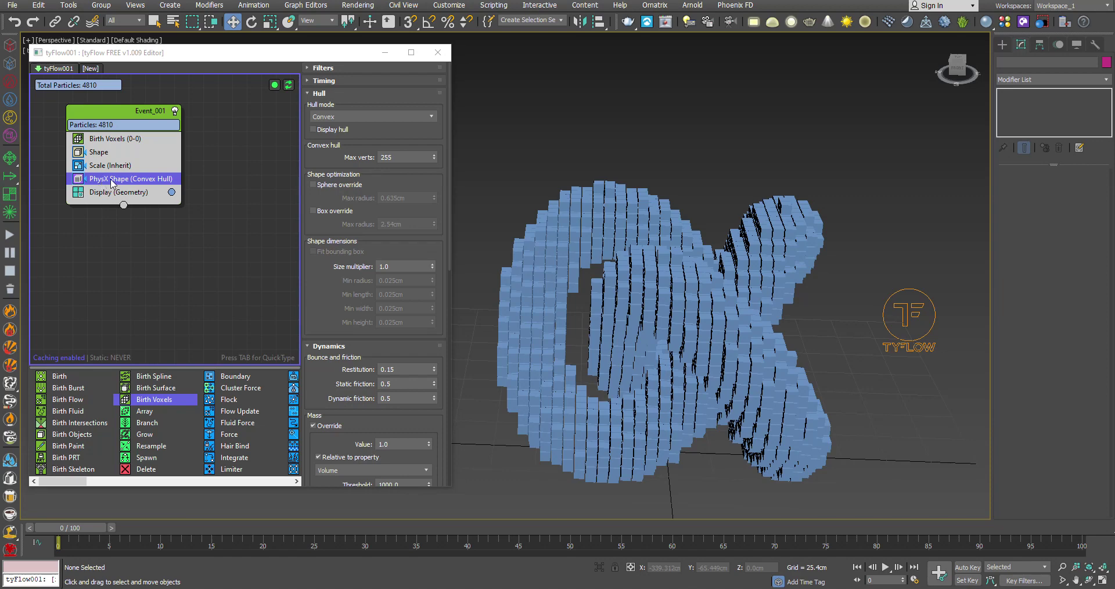
Add a PhysX Switch operator after PhysX Shape, set it to Kinematic, and check the voxels over the first frames
key(Tab)
text(ph)
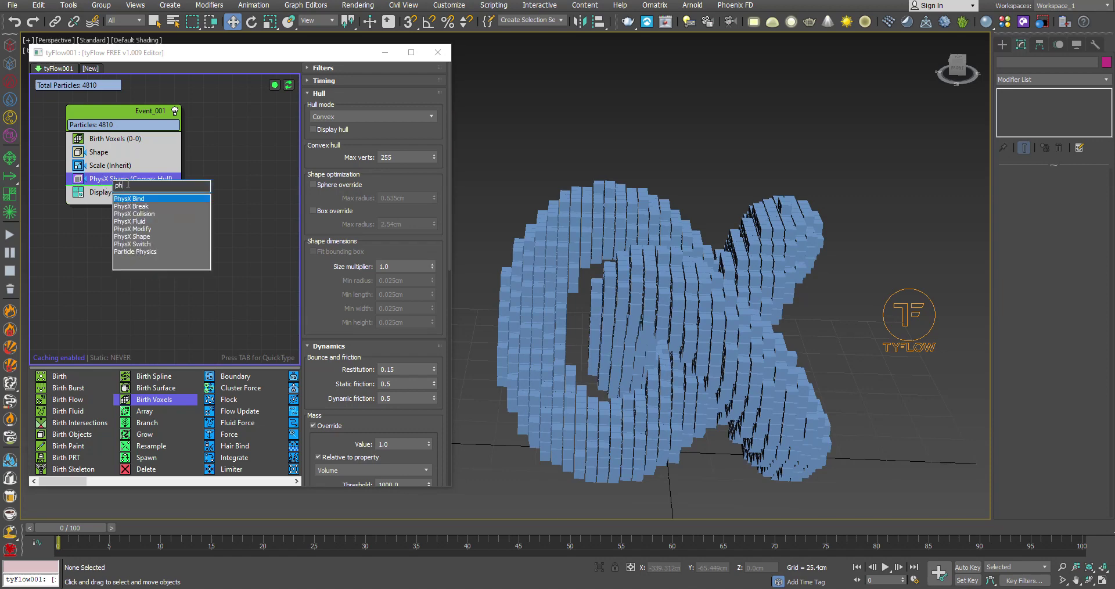
text(yu)
key(BackSpace)
click(145, 243)
click(335, 128)
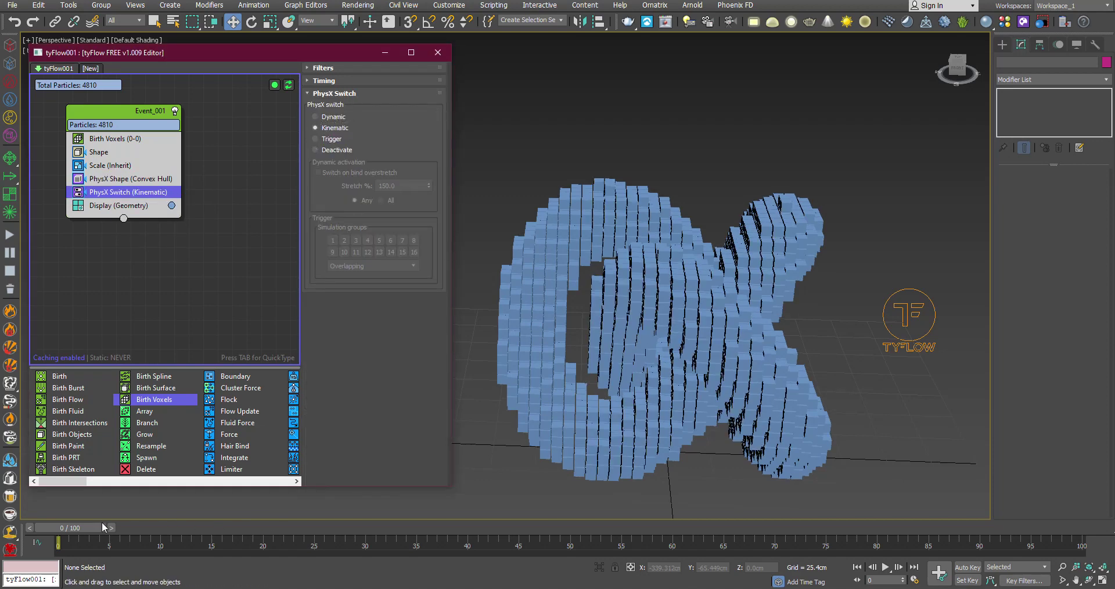
drag(81, 524, 100, 524)
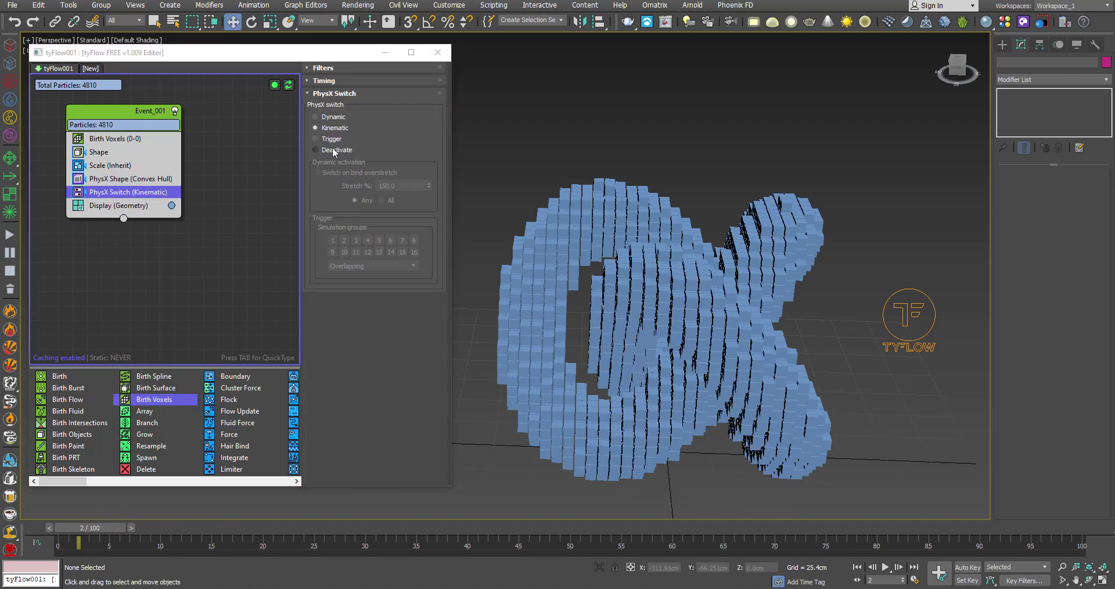
alt+middle_drag(728, 367, 724, 339)
drag(74, 536, 99, 527)
Draw a wall-like box about 507 cm long, 16 cm wide and 206 cm high beside the torus knot and convert it to Editable Poly
scroll(783, 361, down, 3)
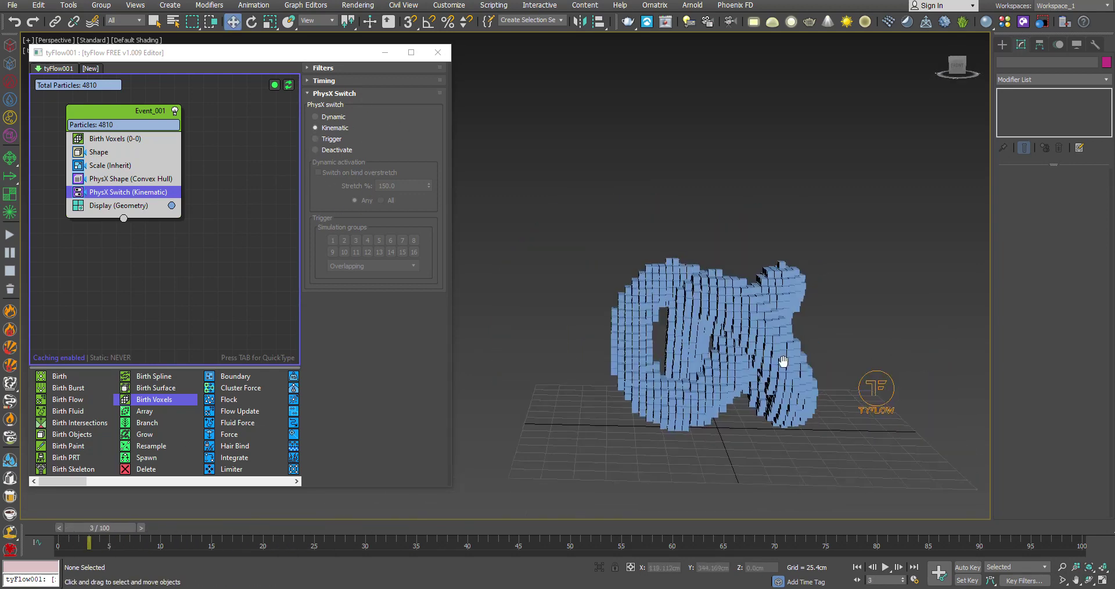
alt+middle_drag(783, 361, 640, 224)
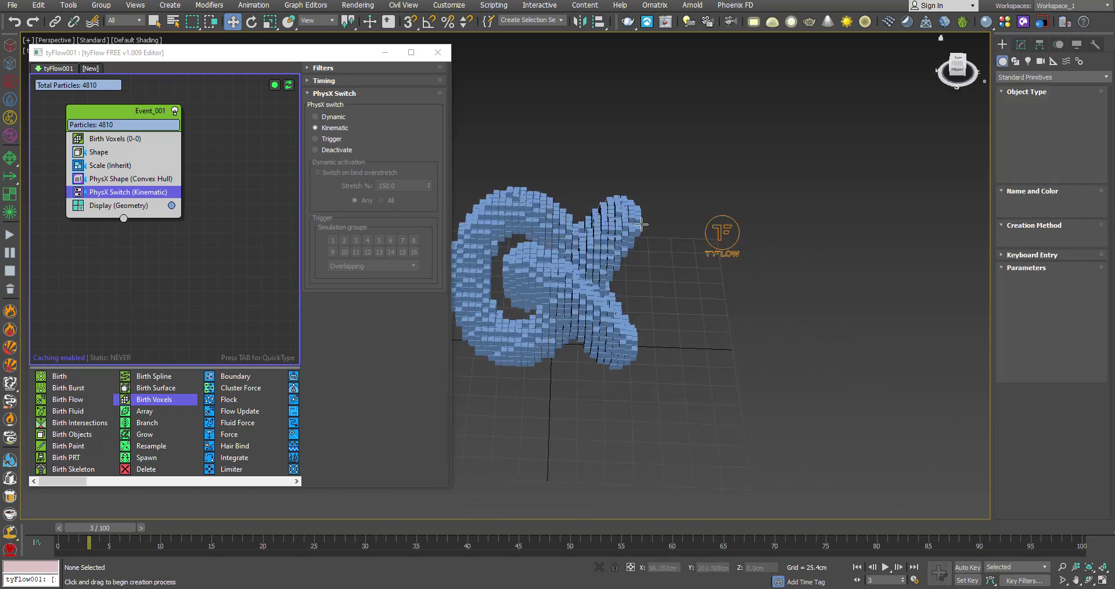
drag(716, 180, 747, 527)
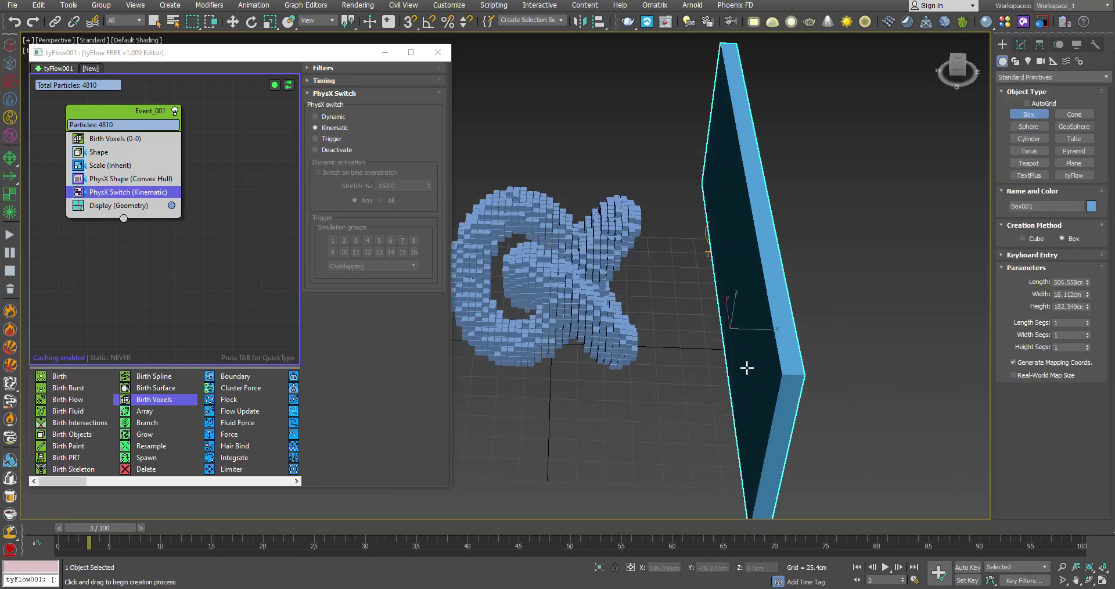
alt+middle_drag(739, 356, 764, 259)
right_click(764, 259)
mouse_move(868, 384)
click(926, 394)
click(385, 53)
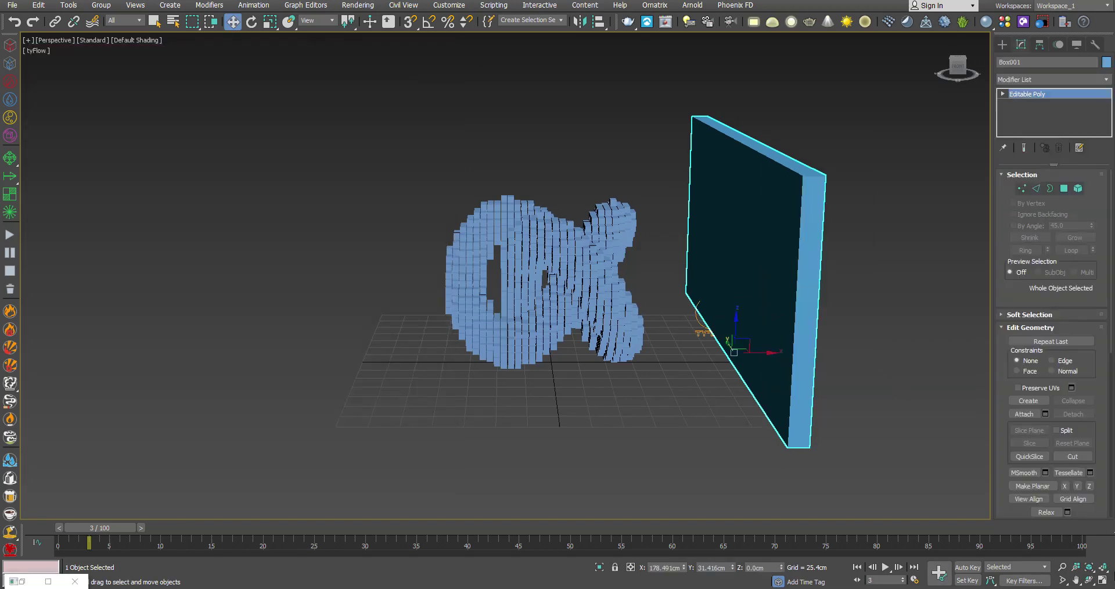
Animate the box with Auto Key at frame 100 by moving its polygon facing the torus knot across and past the knot
key(End)
click(1049, 188)
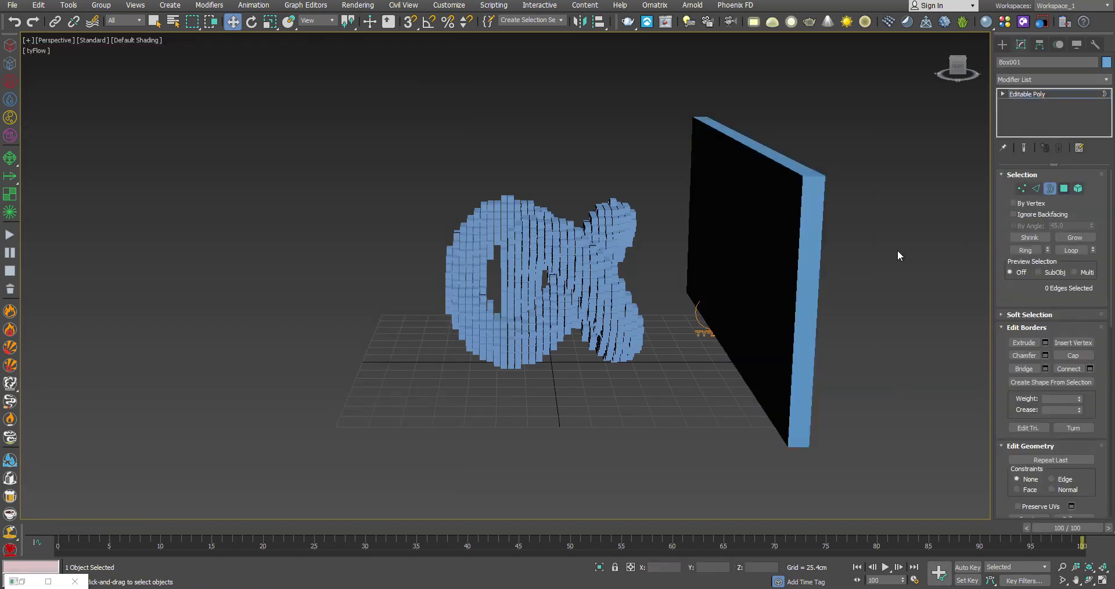
click(1076, 189)
click(1064, 189)
click(1064, 189)
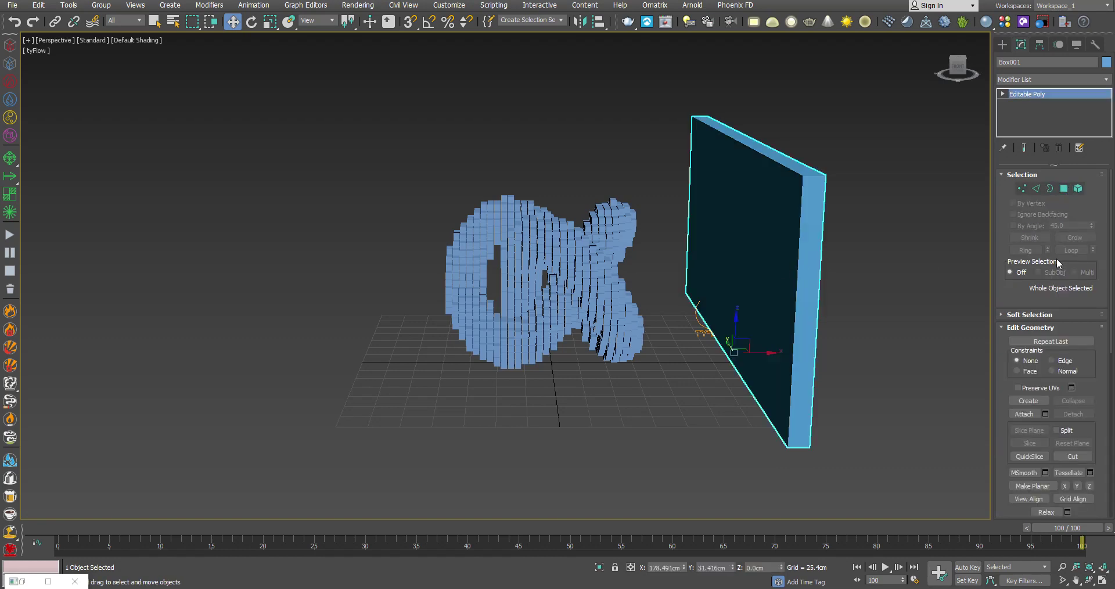
click(1064, 189)
click(966, 569)
click(704, 281)
middle_drag(667, 306, 784, 323)
drag(796, 303, 413, 308)
click(967, 566)
drag(1066, 527, 80, 504)
click(1001, 45)
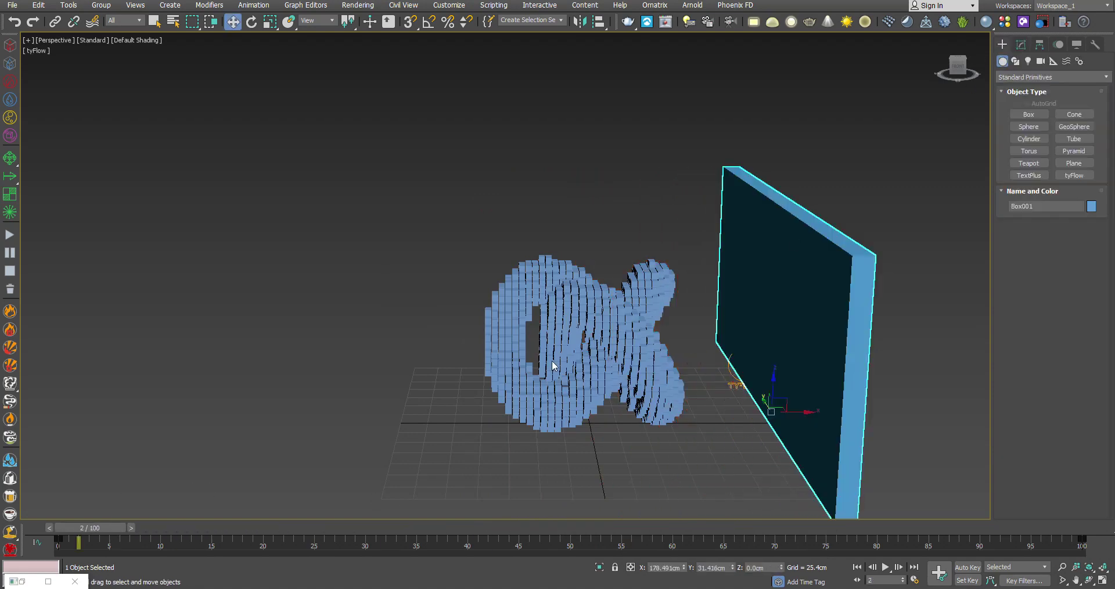
Add a Surface Test operator after PhysX Switch in the event and connect its output to a new event
click(30, 577)
key(Tab)
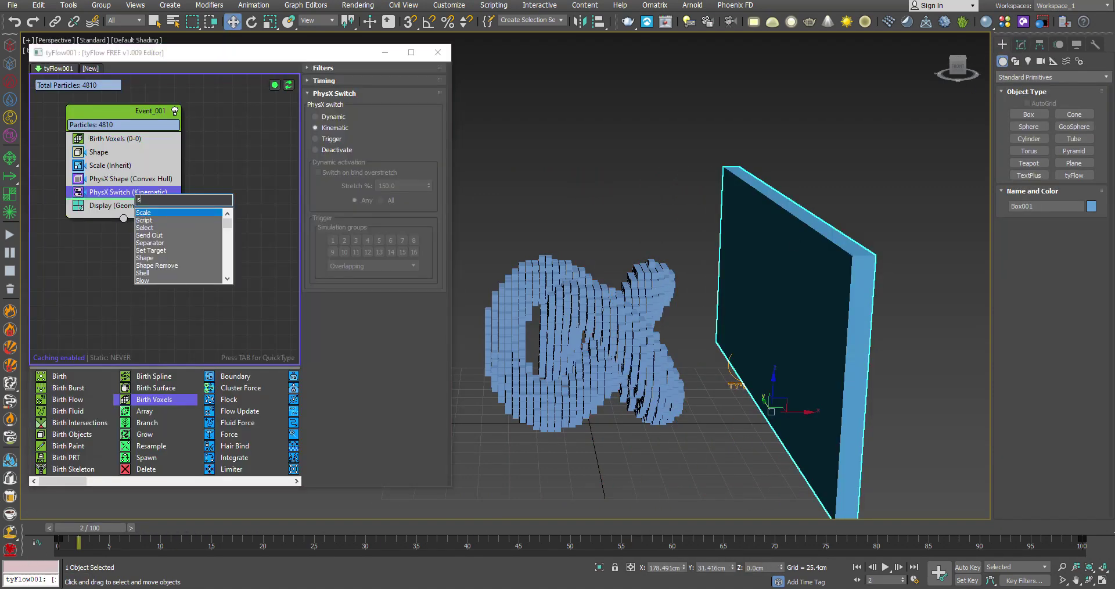
text(surf)
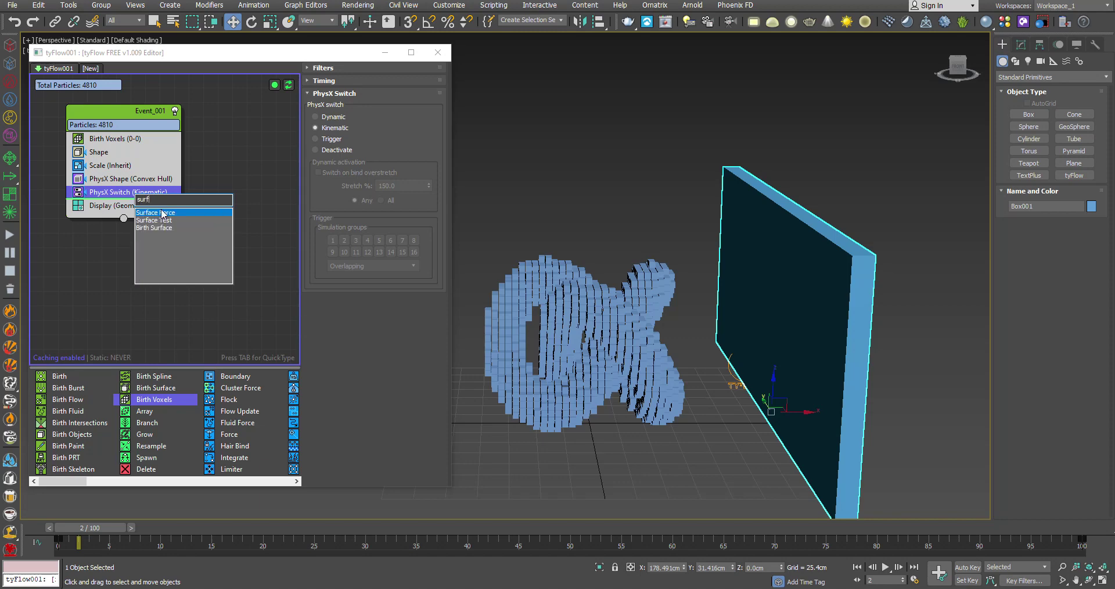
click(168, 221)
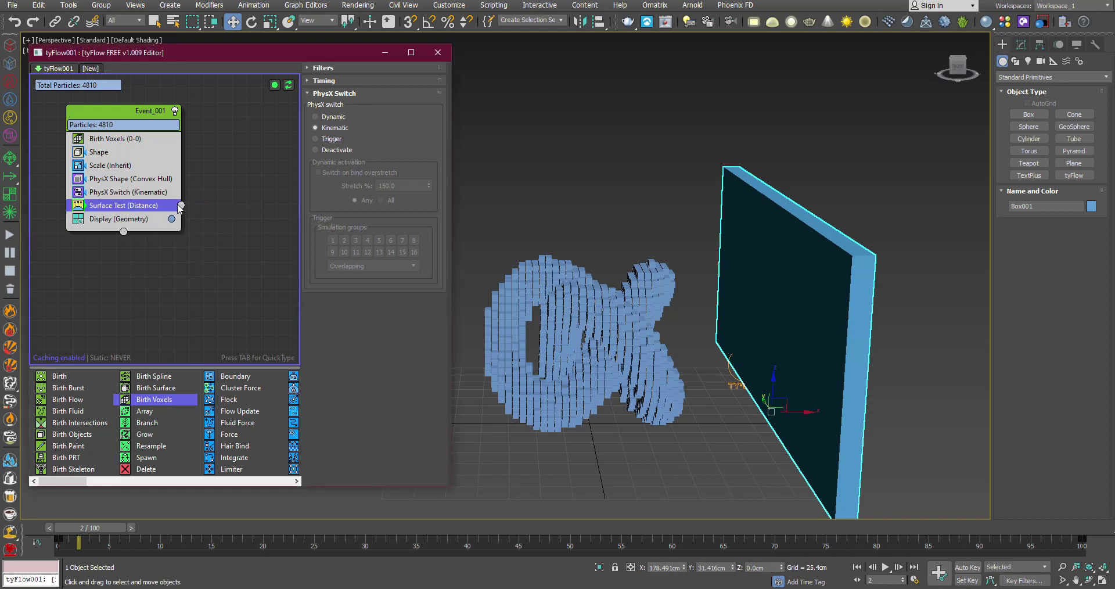
mouse_move(178, 205)
mouse_down()
mouse_move(206, 231)
mouse_move(165, 206)
mouse_up()
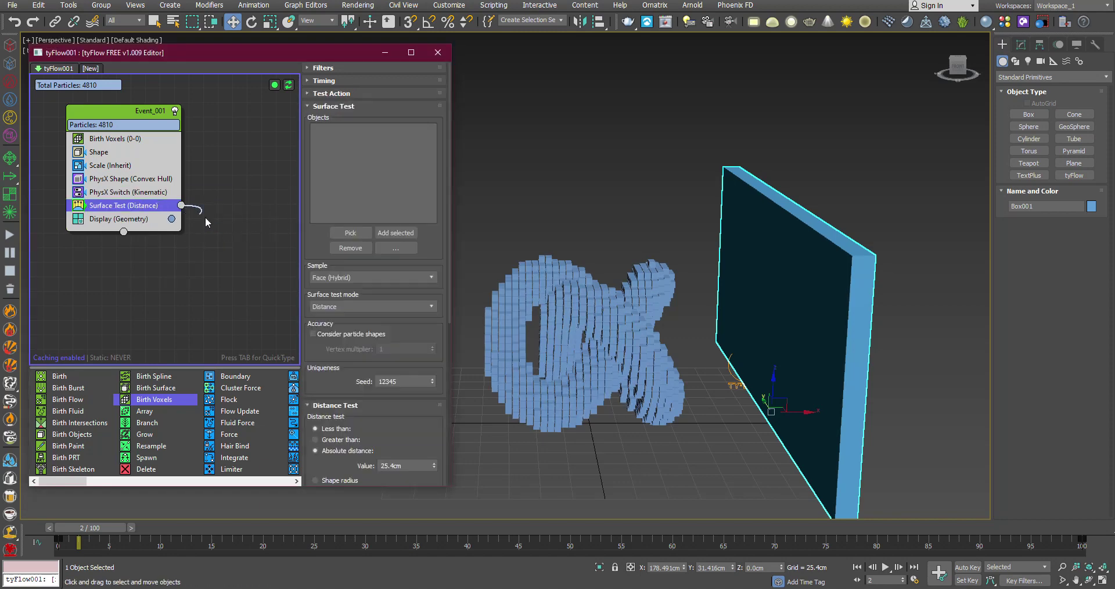
click(248, 258)
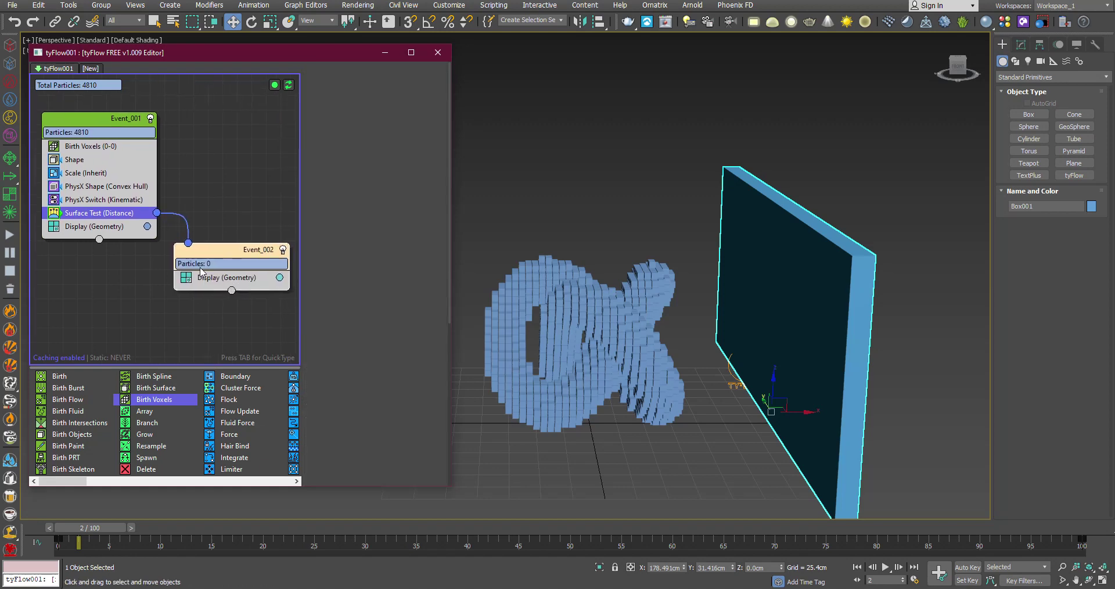
Set the display color of Event_002's particles to red
click(279, 277)
click(383, 315)
drag(395, 342, 395, 310)
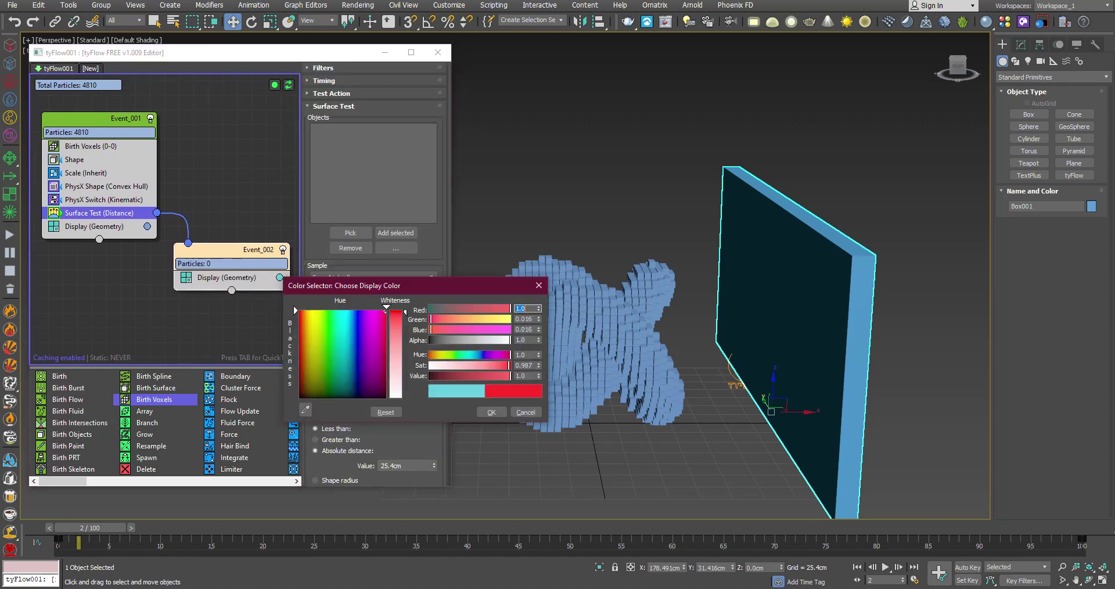
click(503, 414)
Copy the PhysX Switch operator into Event_002, set the copy to Dynamic, and place the event nearer to Event_001
click(101, 202)
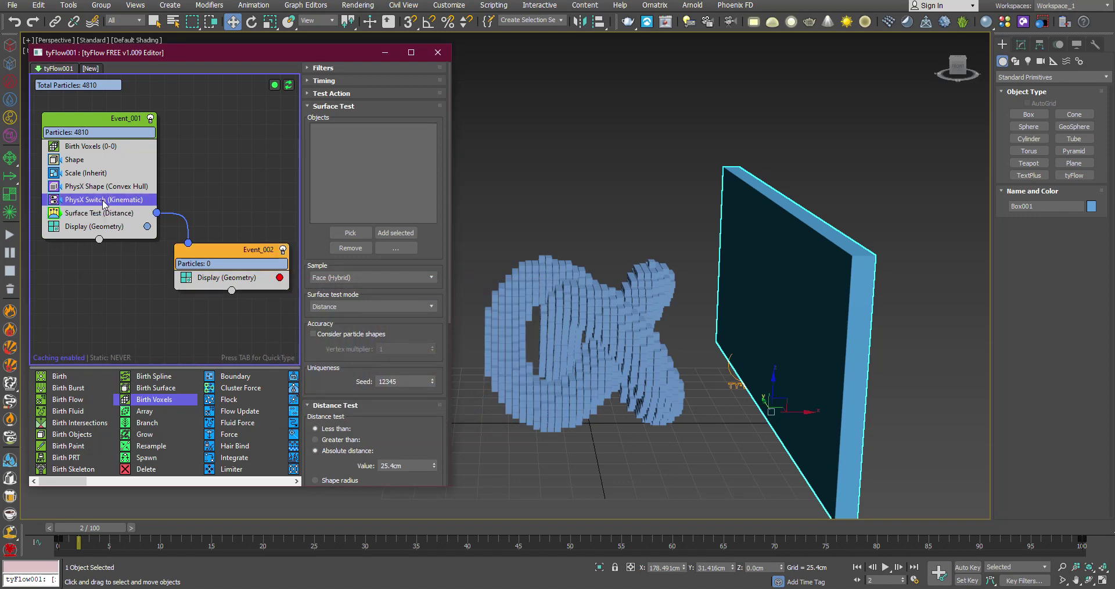
drag(80, 202, 214, 274)
drag(268, 298, 267, 295)
click(251, 282)
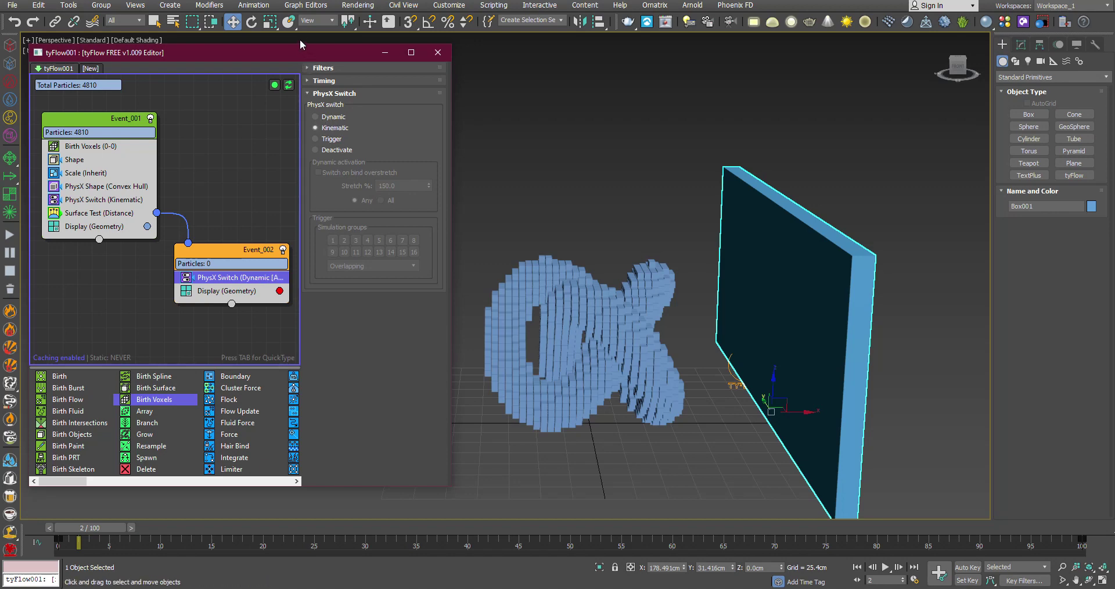
mouse_move(297, 45)
mouse_down()
mouse_move(298, 14)
mouse_move(290, 32)
mouse_up()
drag(234, 242, 231, 224)
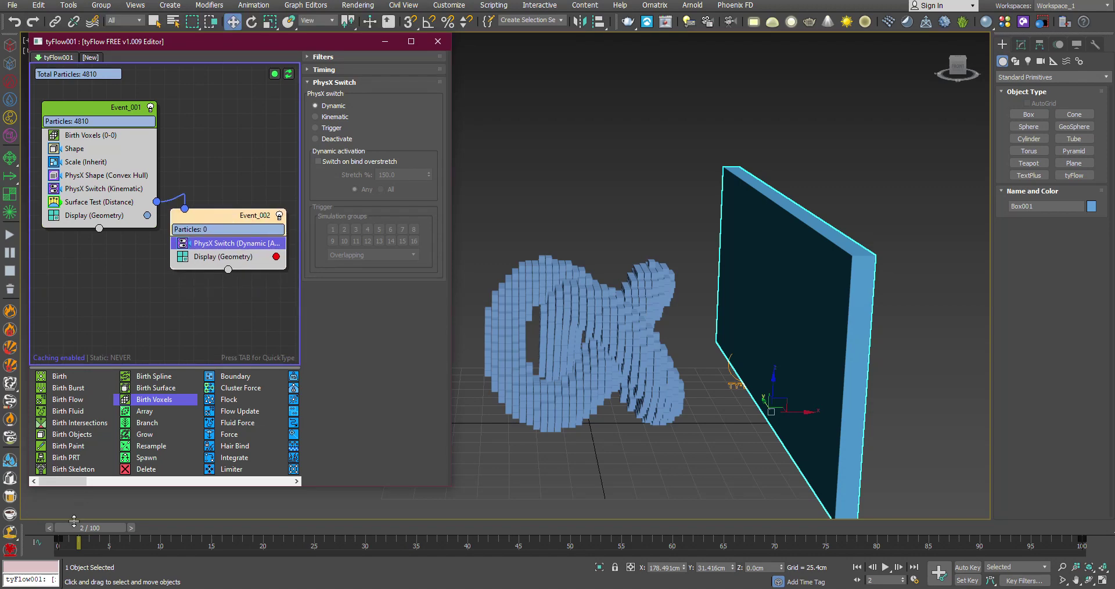
Enable Display as Box and turn off Renderable in the wall box's object properties, checking its animation on the timeline
drag(75, 522, 332, 525)
right_click(834, 334)
click(909, 427)
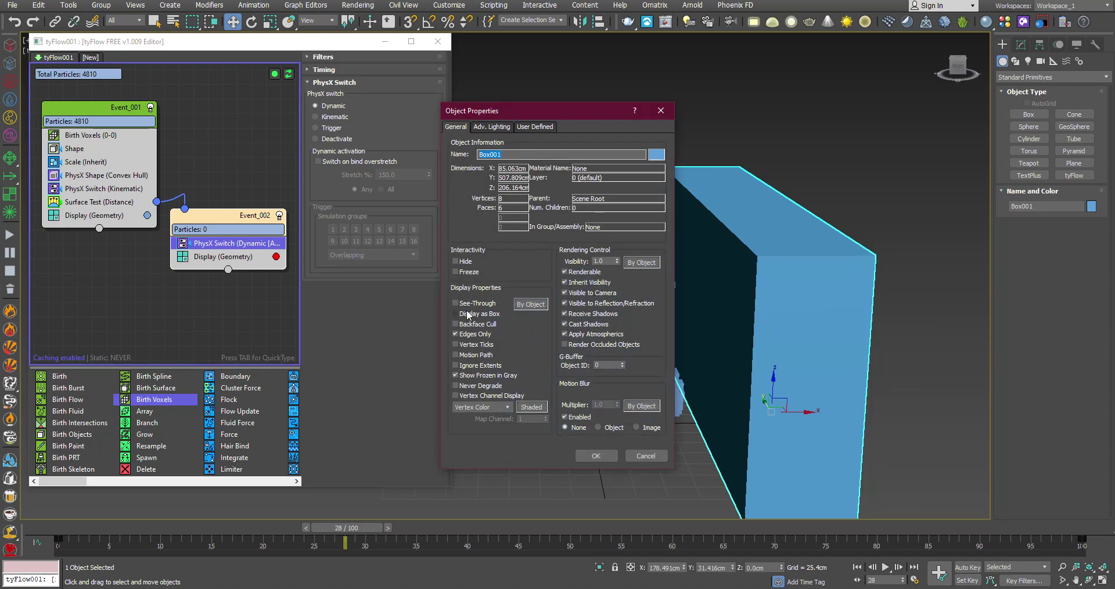
click(468, 314)
click(577, 269)
click(598, 455)
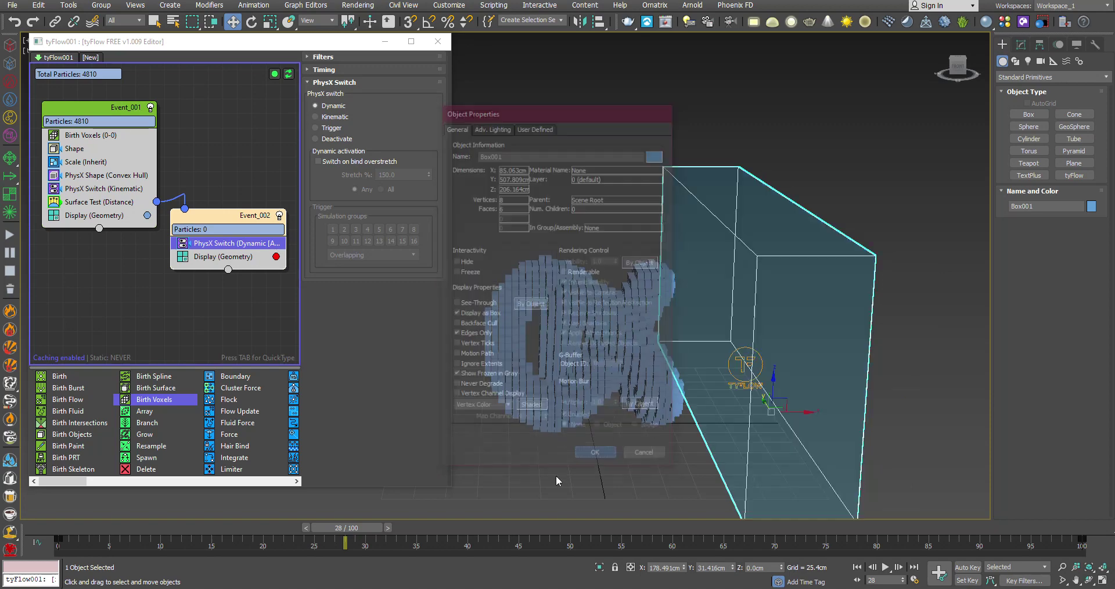
drag(75, 529, 68, 499)
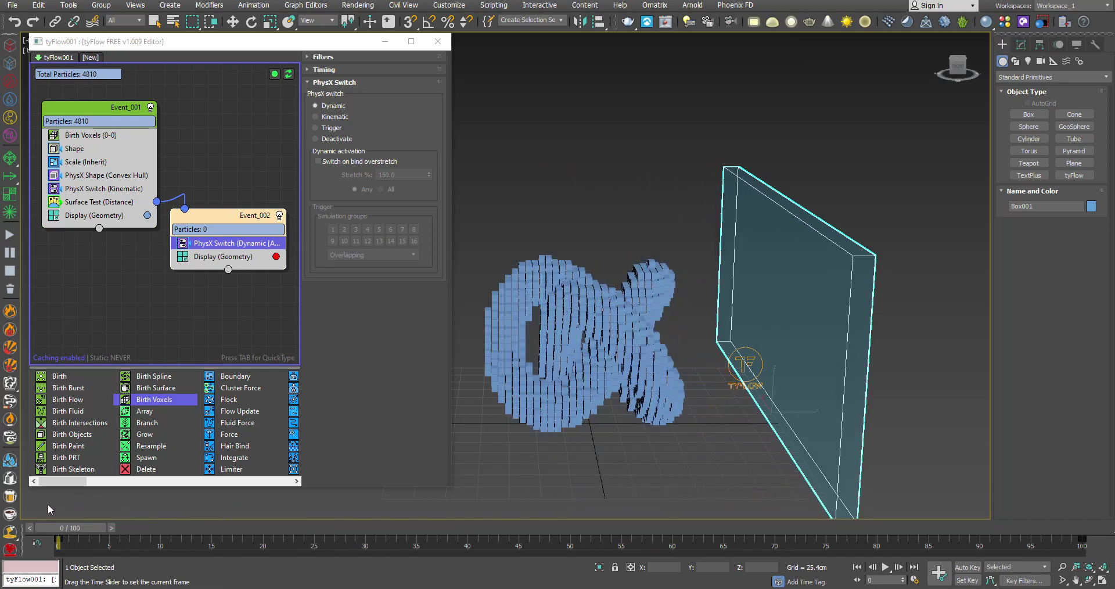
Assign Box001 as the Surface Test object and set the surface test mode to Volume (inside)
click(125, 202)
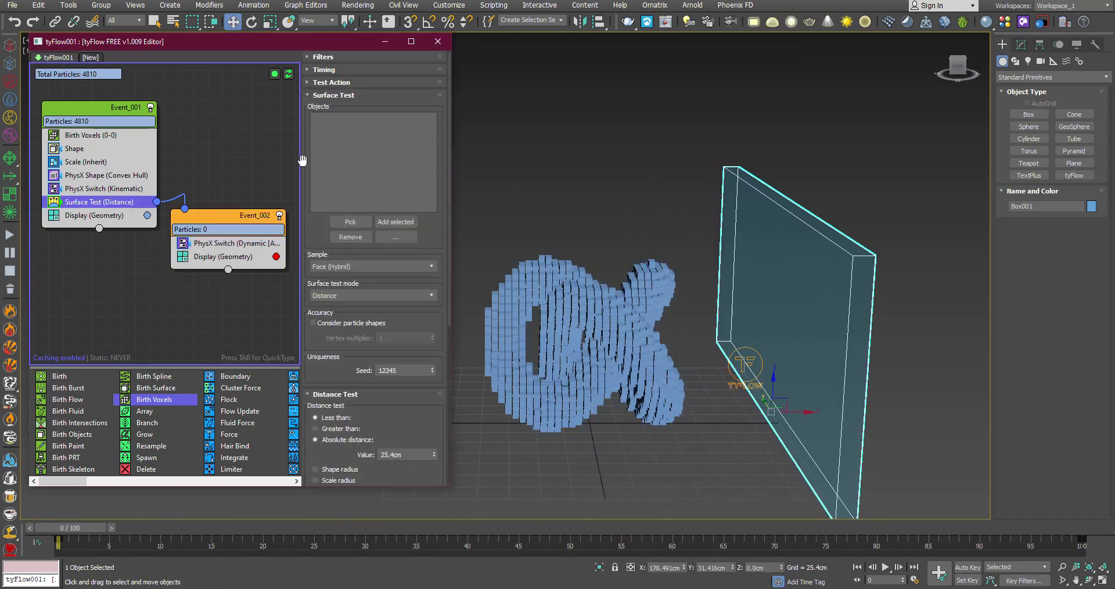
click(340, 221)
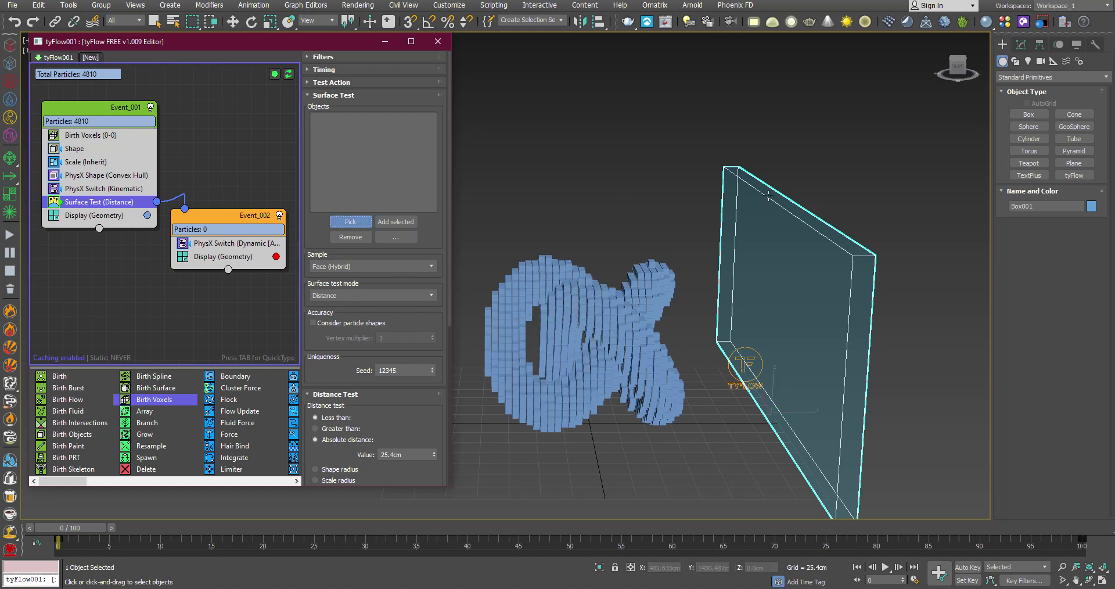
click(755, 232)
drag(89, 527, 148, 527)
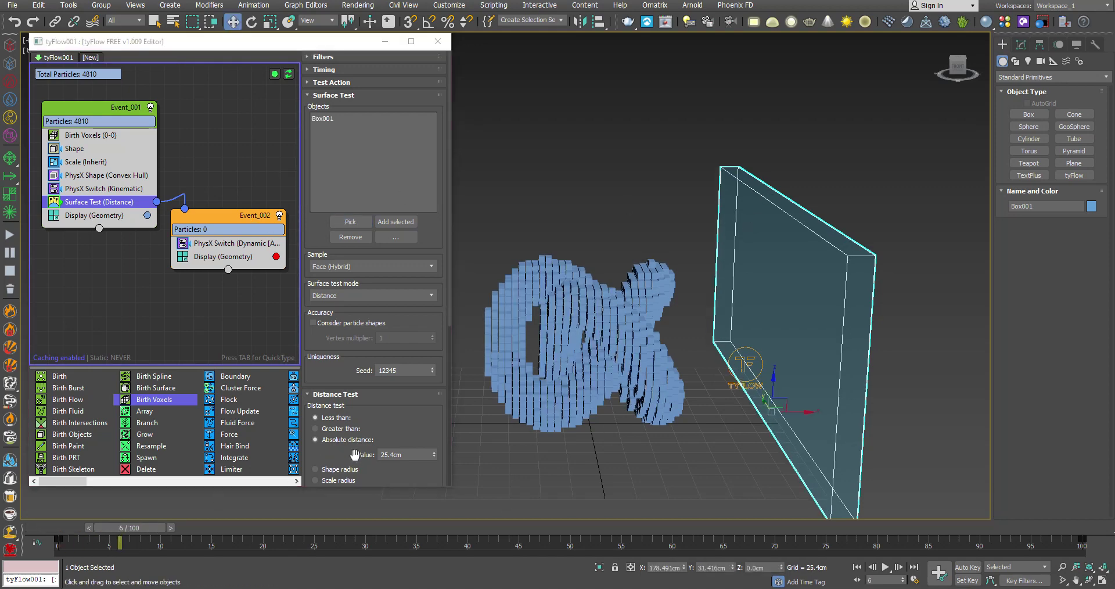
click(372, 295)
click(348, 433)
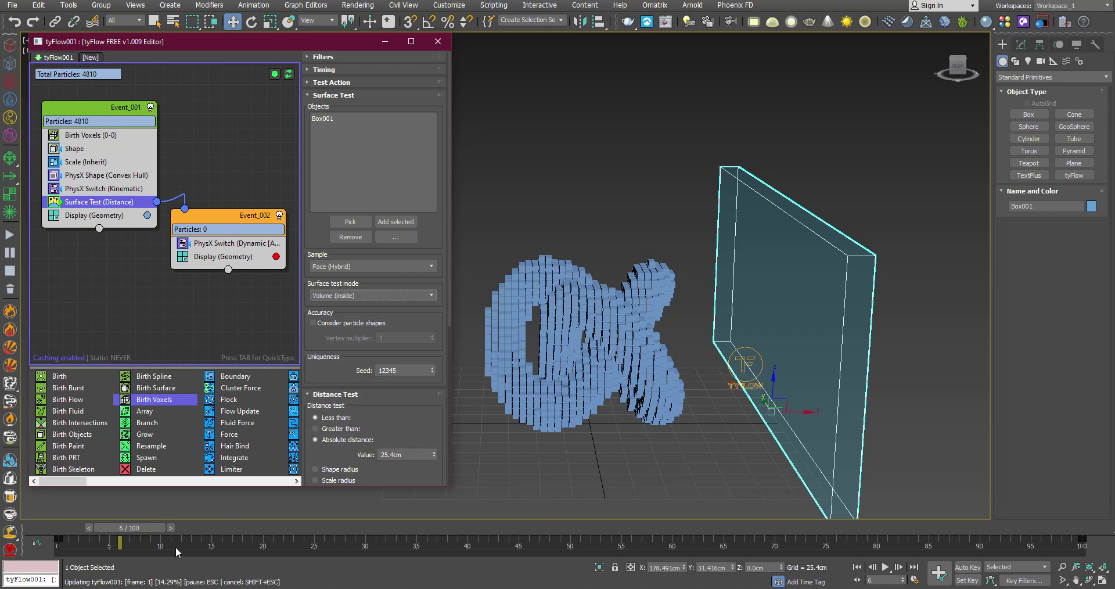
Preview how the advancing box releases the voxels up to about frame 54, then return to frame 21
drag(133, 526, 539, 510)
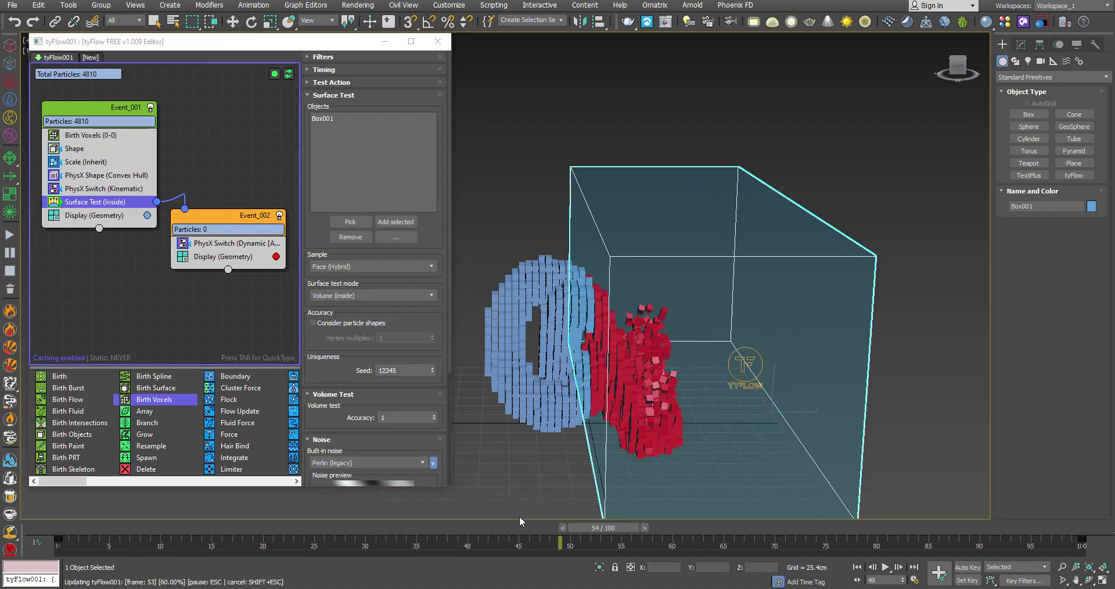
drag(458, 527, 273, 506)
key(w)
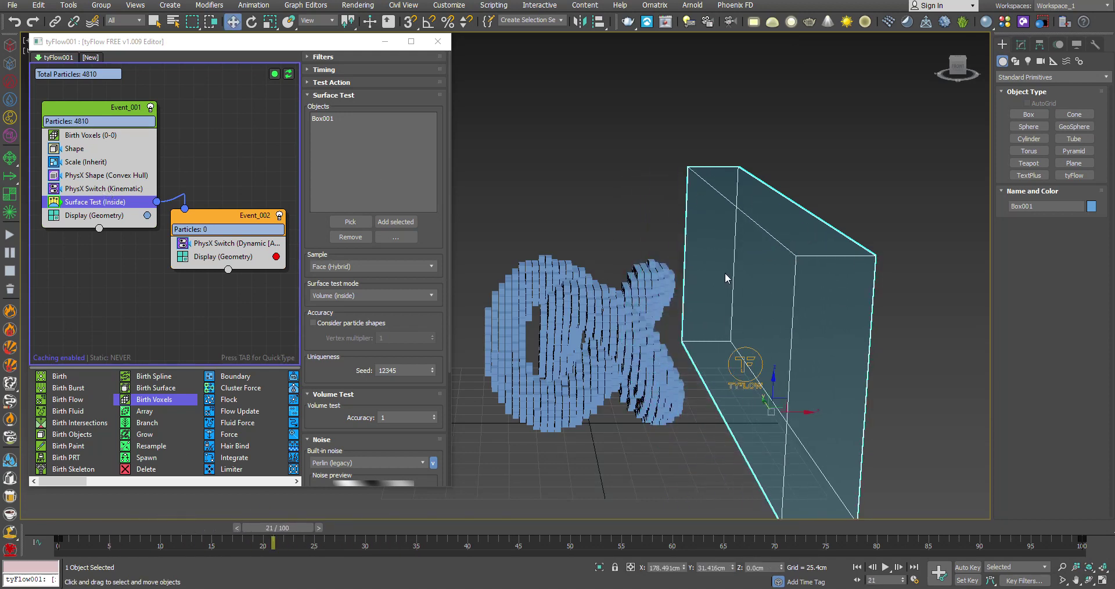
Space Event_002 further from Event_001, add a Mesh operator before Event_001's Surface Test, and copy it into Event_002
drag(206, 213, 208, 243)
middle_drag(207, 245, 161, 207)
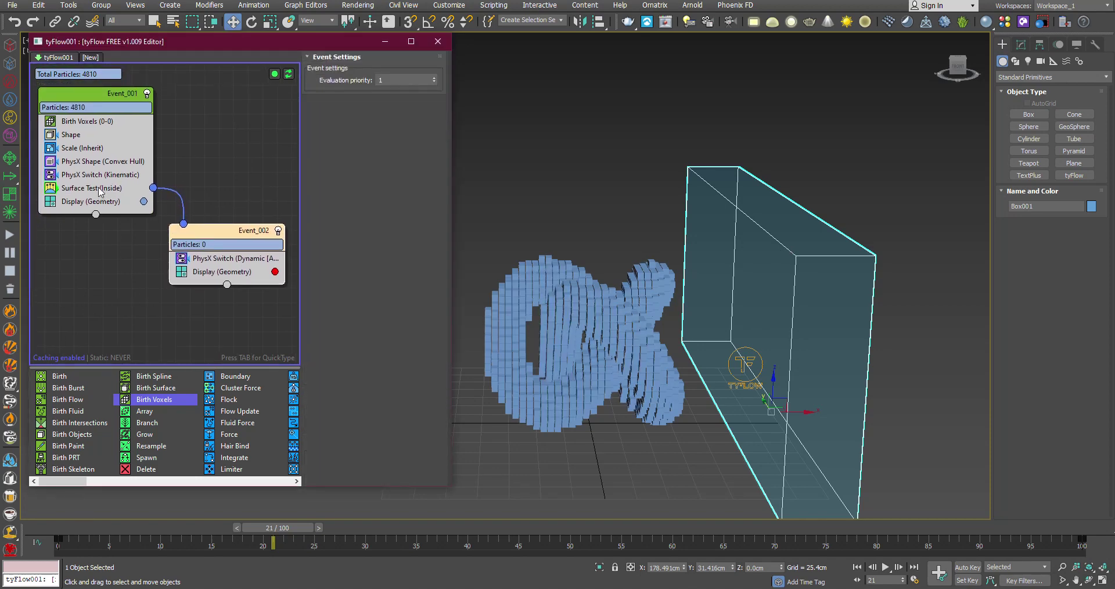
click(101, 189)
key(Tab)
text(mes)
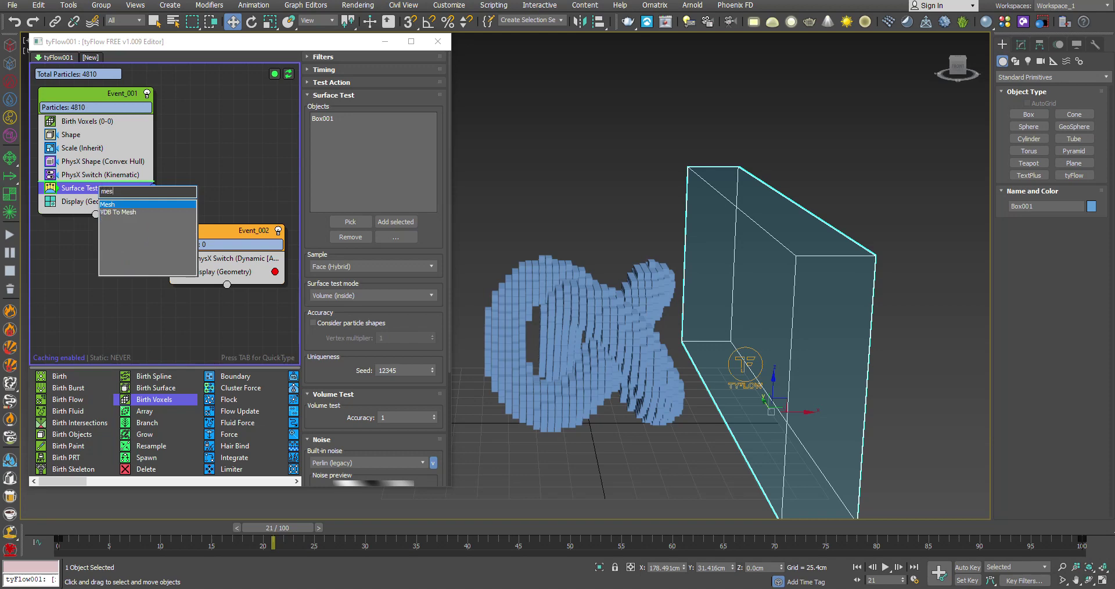
click(123, 204)
shift+drag(84, 188, 233, 267)
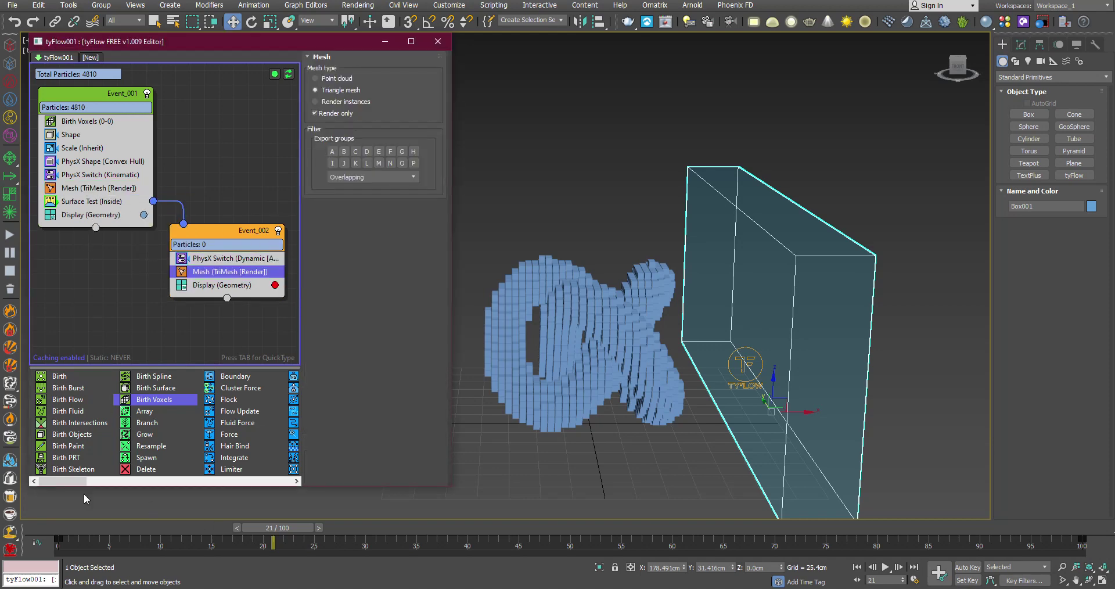
Return to frame 0 and add a Material ID operator set to Random in Event_001, before the Surface Test
click(69, 528)
click(91, 201)
key(Tab)
text(mat)
key(Return)
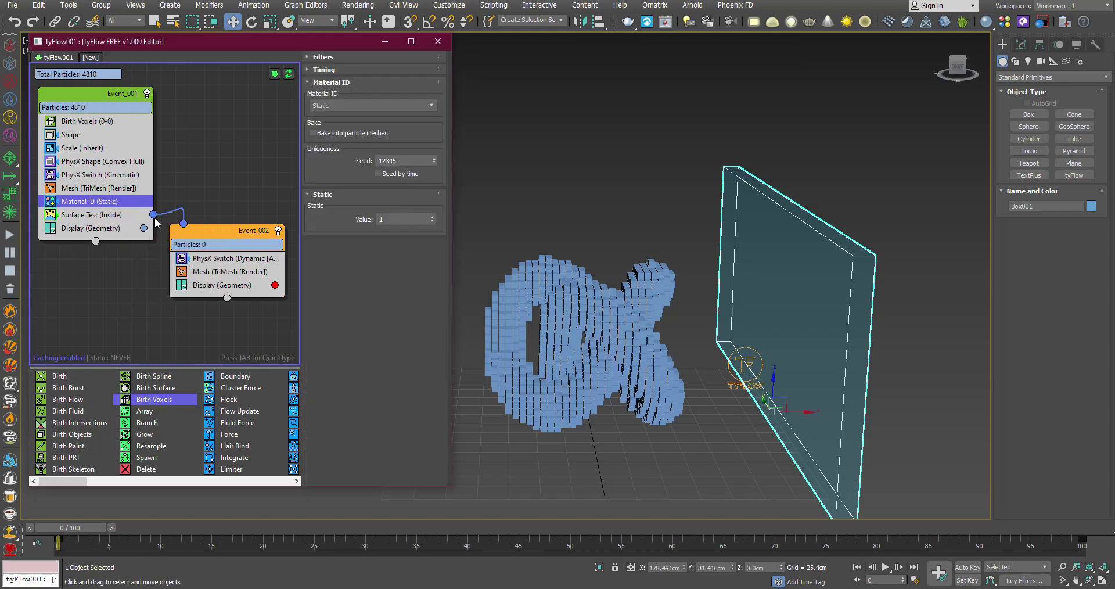
click(411, 105)
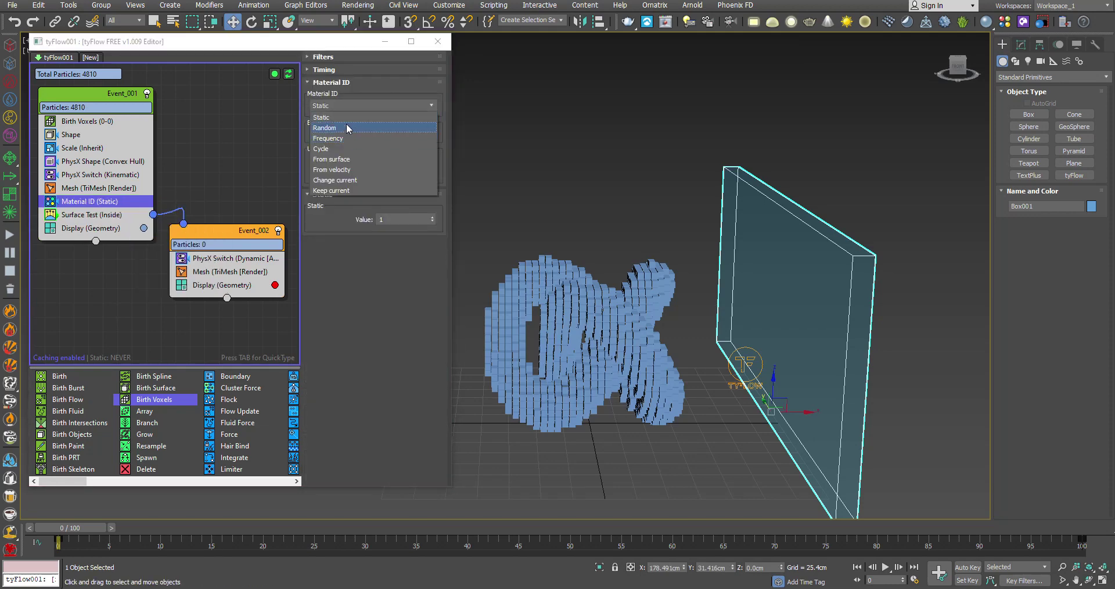
click(347, 127)
scroll(576, 328, up, 3)
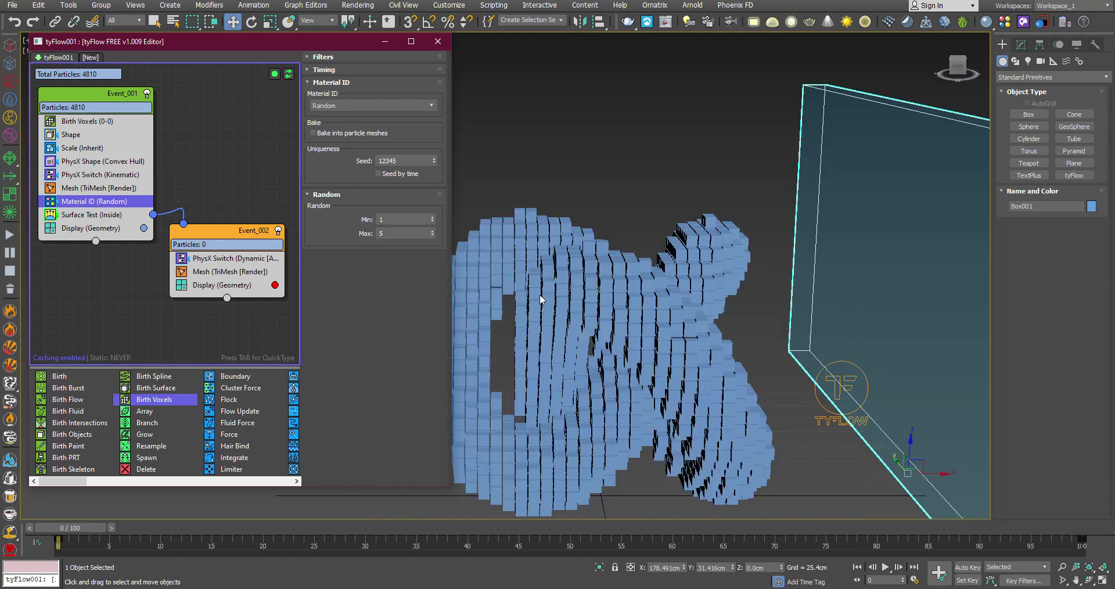
scroll(617, 301, up, 1)
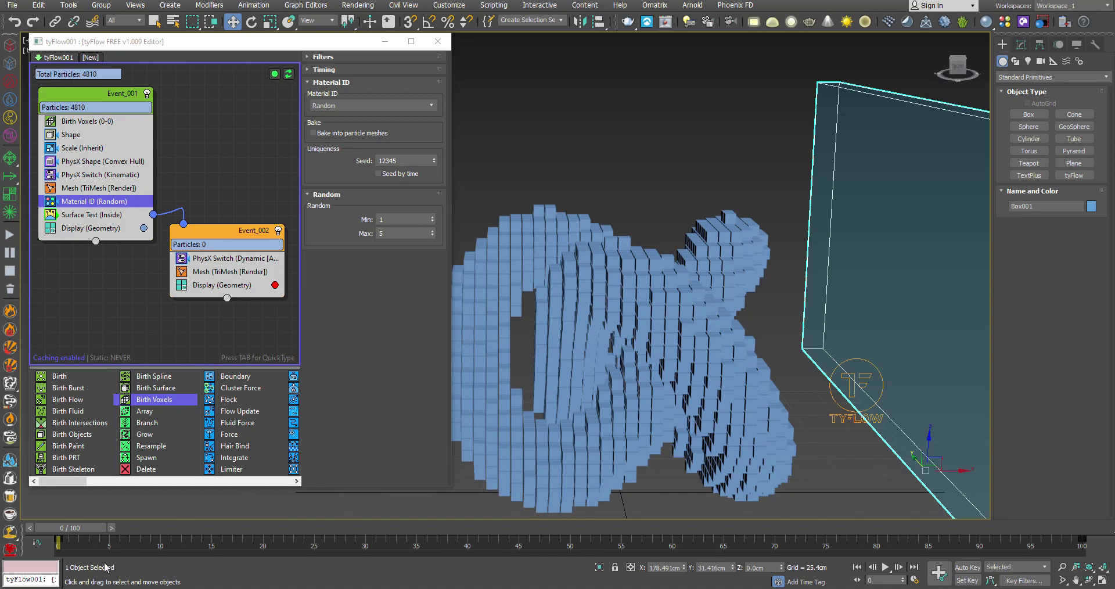
Deselect the box and change Material #1 to a Multi/Sub-Object material, keeping the old material as a sub-material
click(572, 220)
key(m)
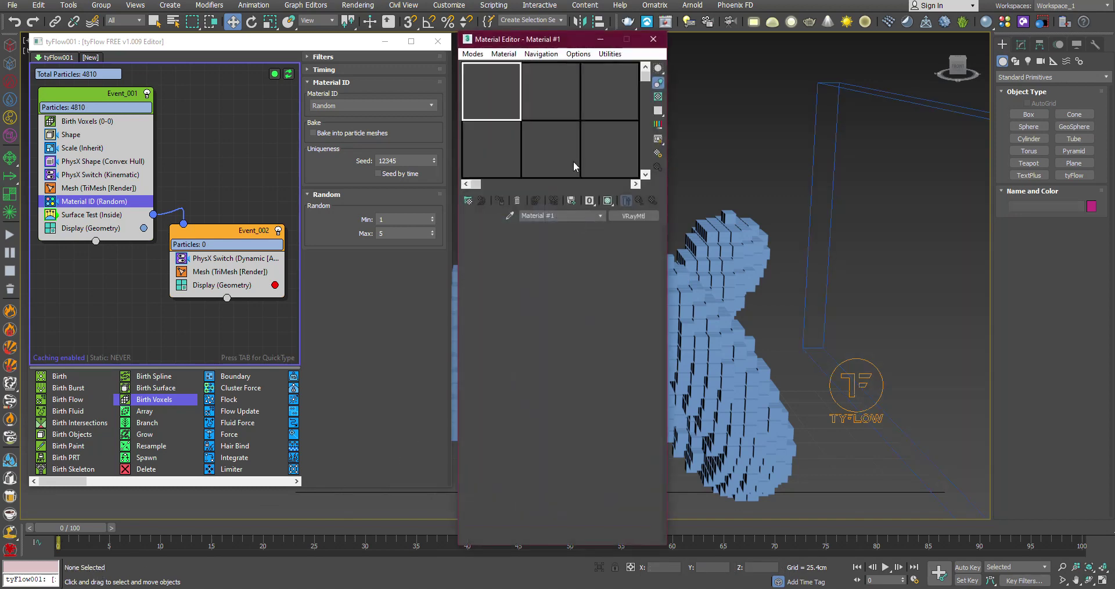
click(633, 215)
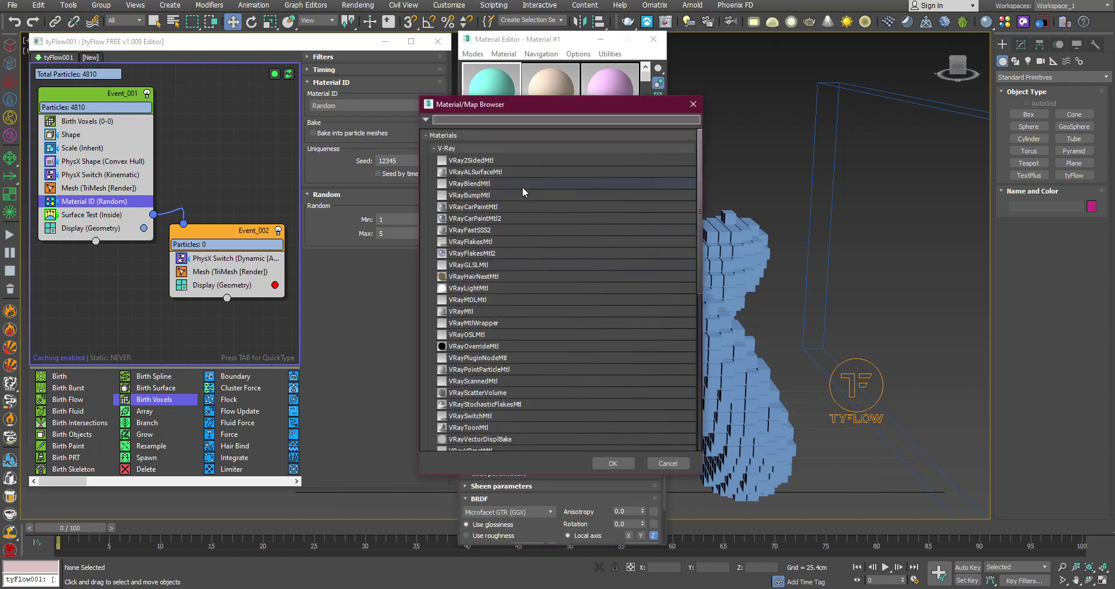
scroll(548, 205, down, 3)
click(538, 397)
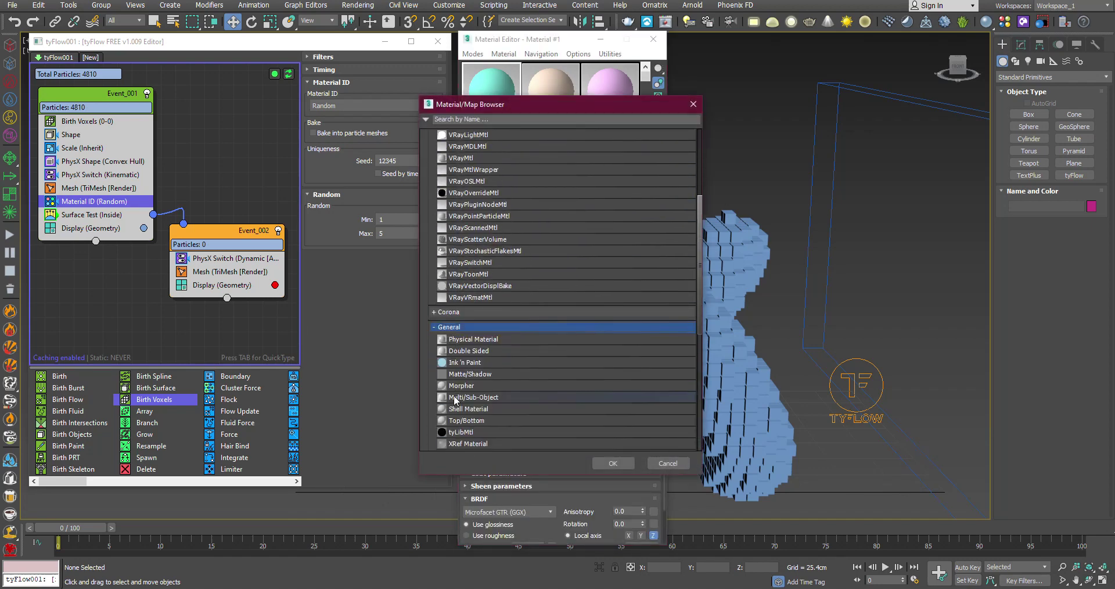
double_click(489, 400)
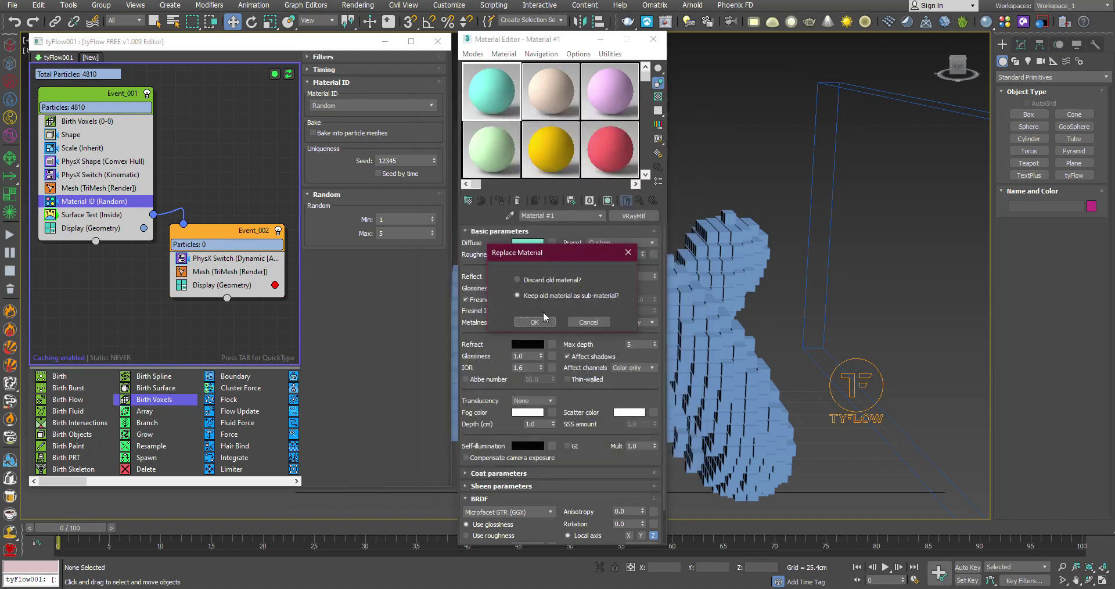
click(535, 321)
Set the number of sub-materials to 5 and copy the VRayMtl from slot 1 into slots 2 through 5
click(506, 252)
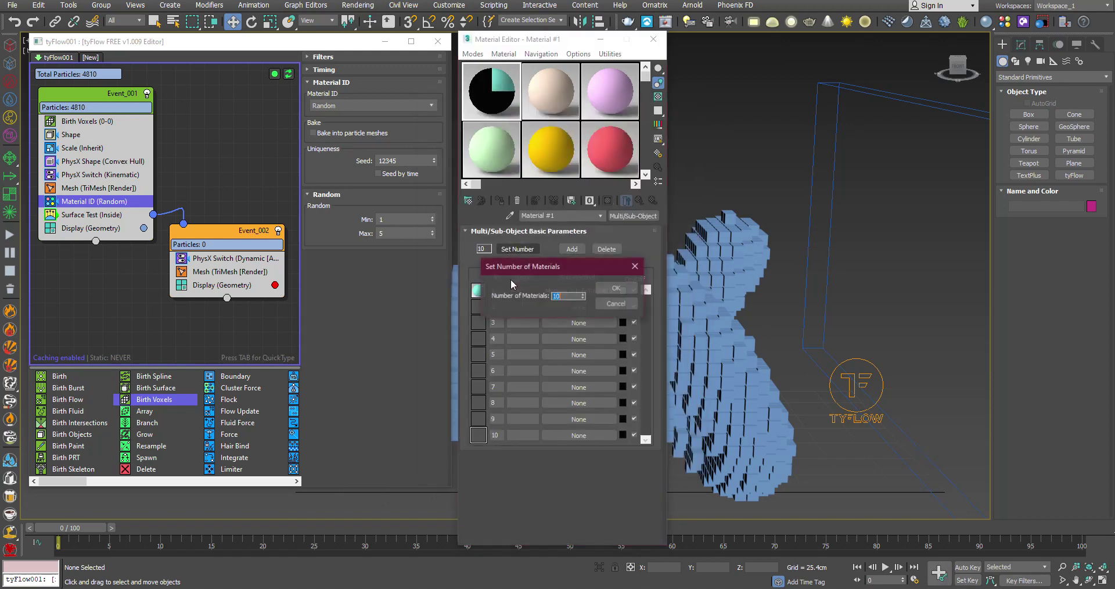
text(5)
click(616, 290)
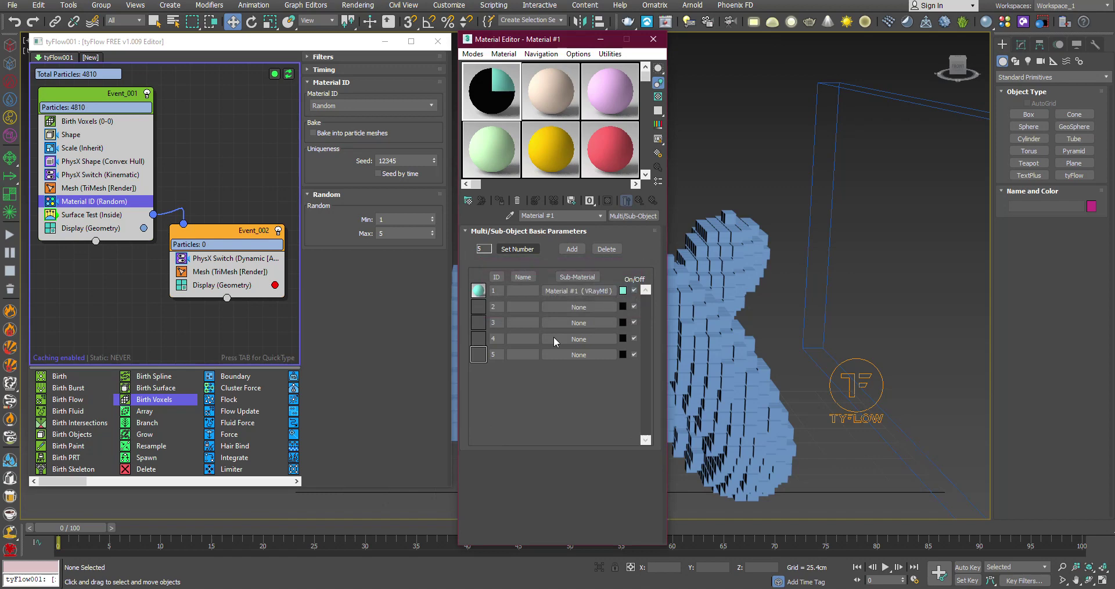
click(591, 293)
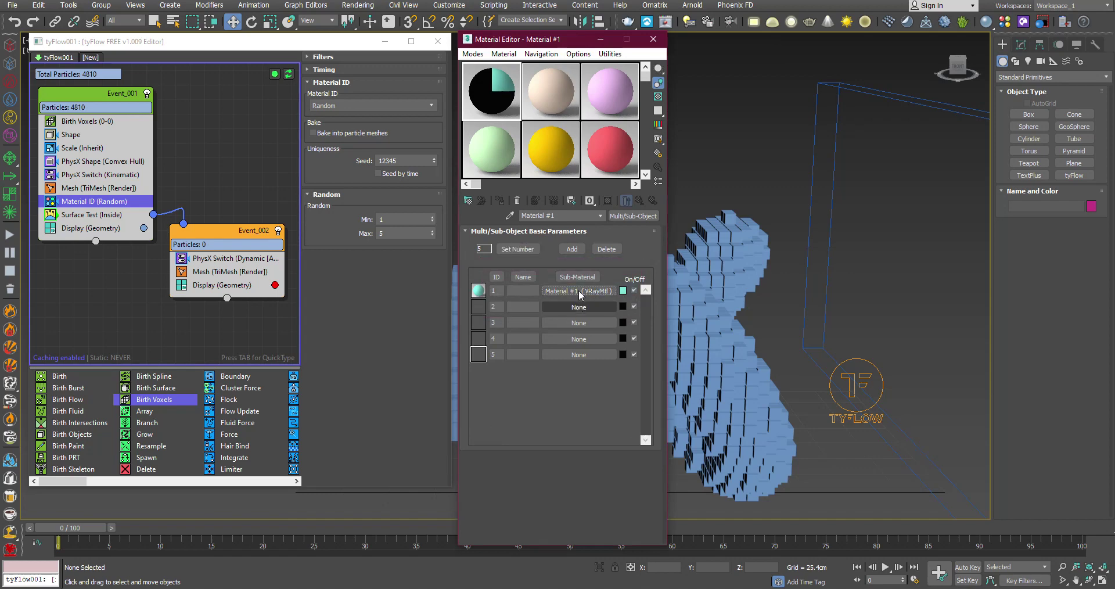
drag(578, 294, 556, 354)
click(540, 328)
click(538, 328)
click(538, 329)
click(537, 328)
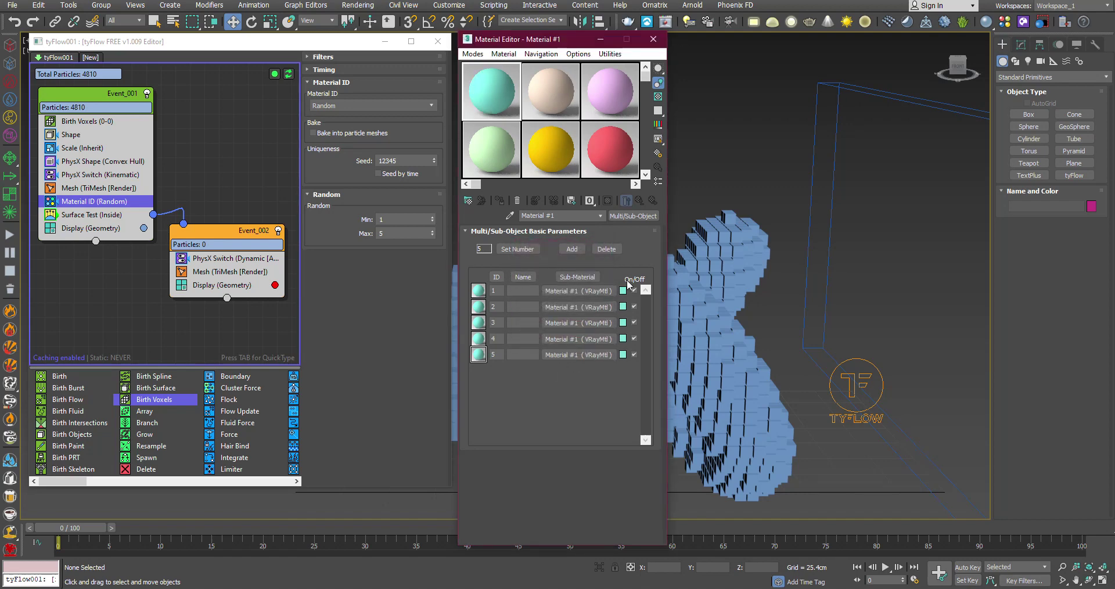
drag(574, 39, 395, 30)
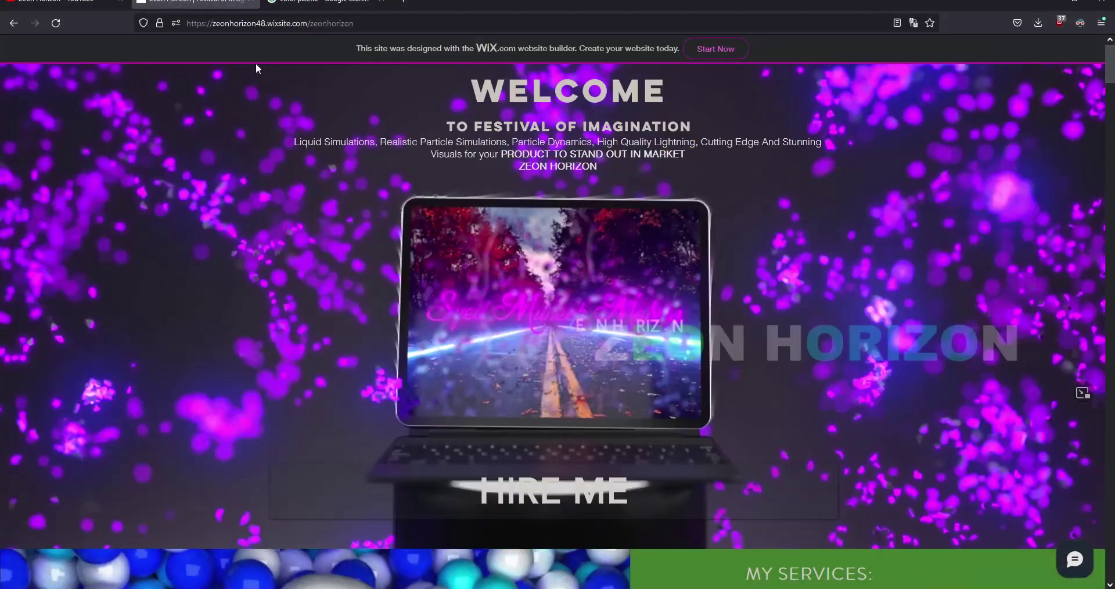
Switch to the browser and examine the color palette image results for a suitable color combination for the sub-materials
click(324, 3)
scroll(553, 300, up, 2)
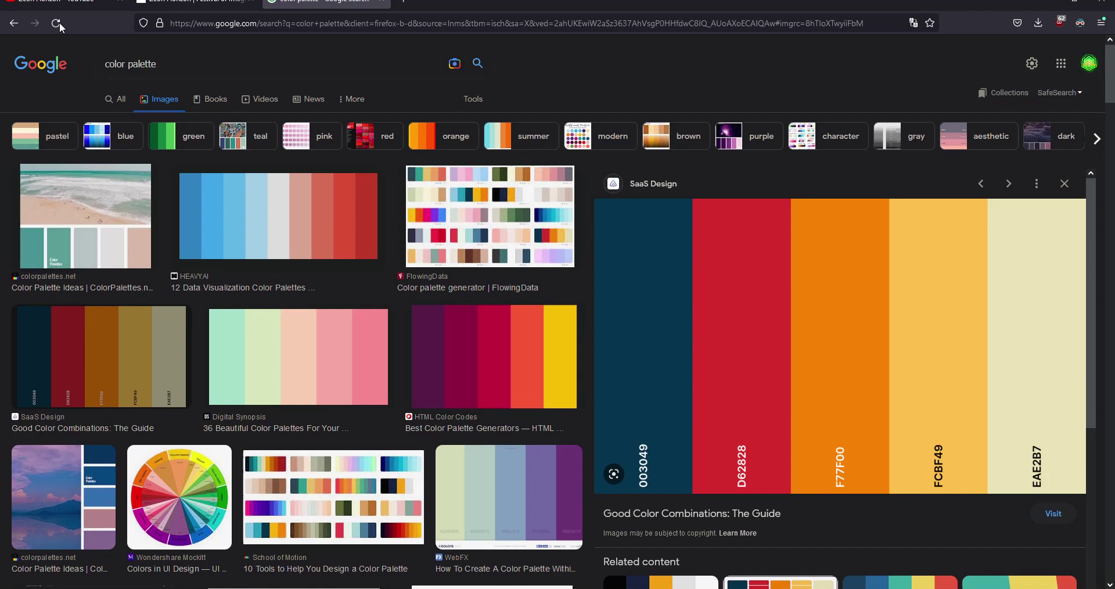
triple_click(190, 62)
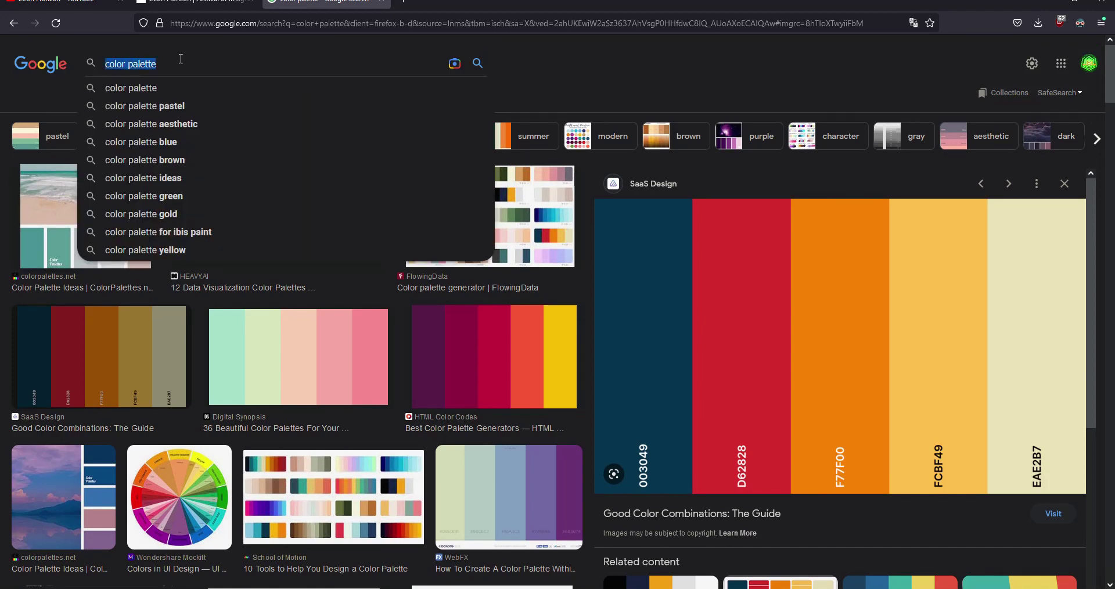
click(748, 63)
scroll(452, 325, down, 7)
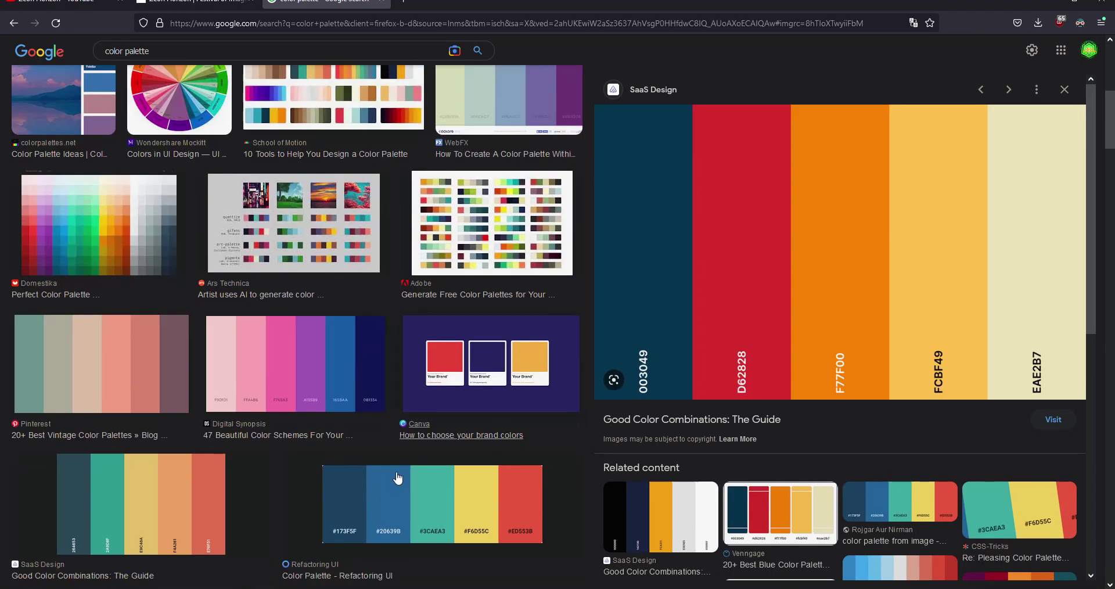
scroll(318, 491, down, 2)
scroll(366, 386, down, 2)
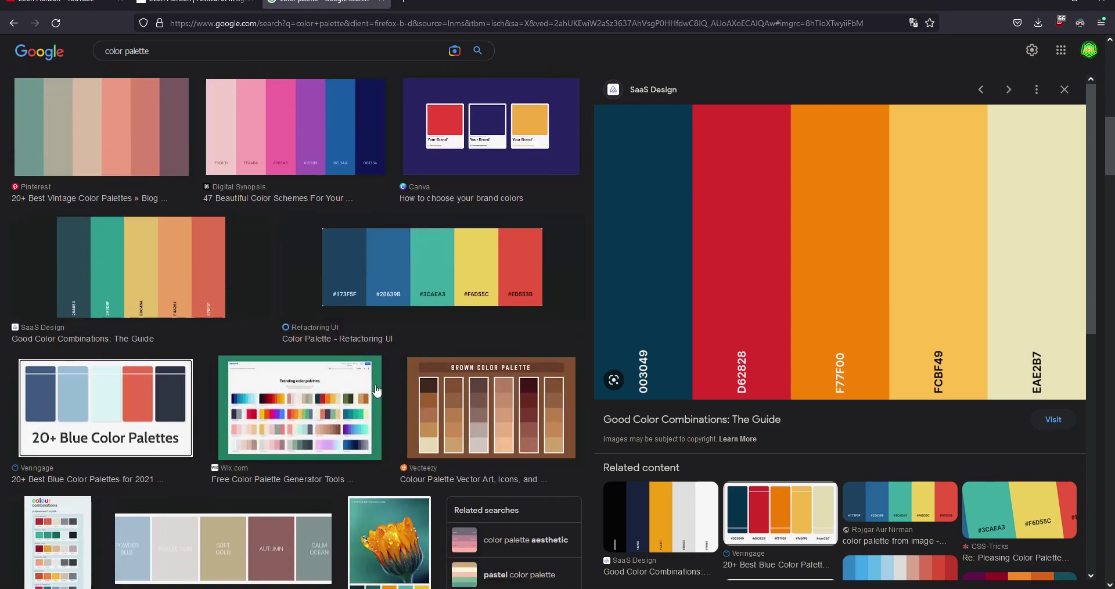
scroll(377, 393, up, 7)
scroll(371, 418, down, 6)
scroll(446, 369, up, 6)
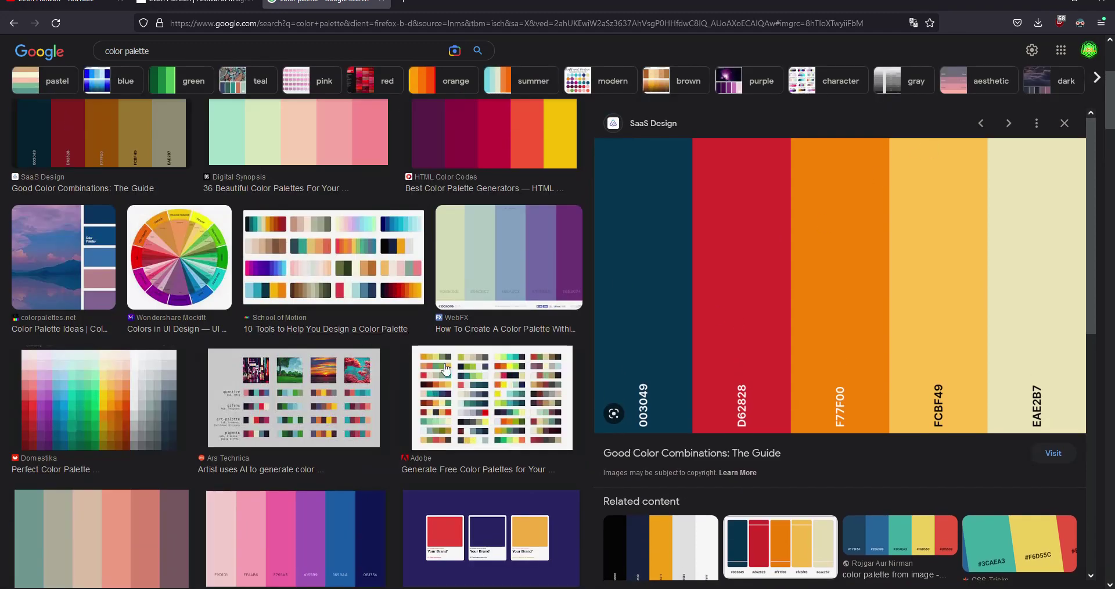
scroll(445, 374, up, 3)
scroll(446, 374, down, 3)
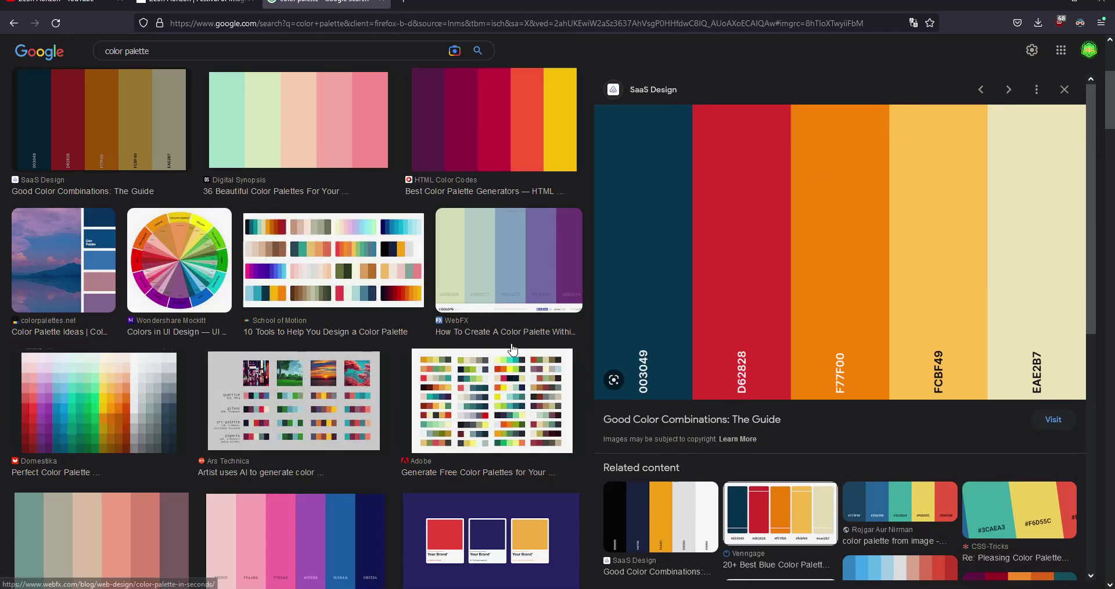
click(1050, 6)
Close the Material Editor and the tyFlow editor, and move the timeline to frame 1
middle_drag(632, 310, 674, 276)
click(473, 30)
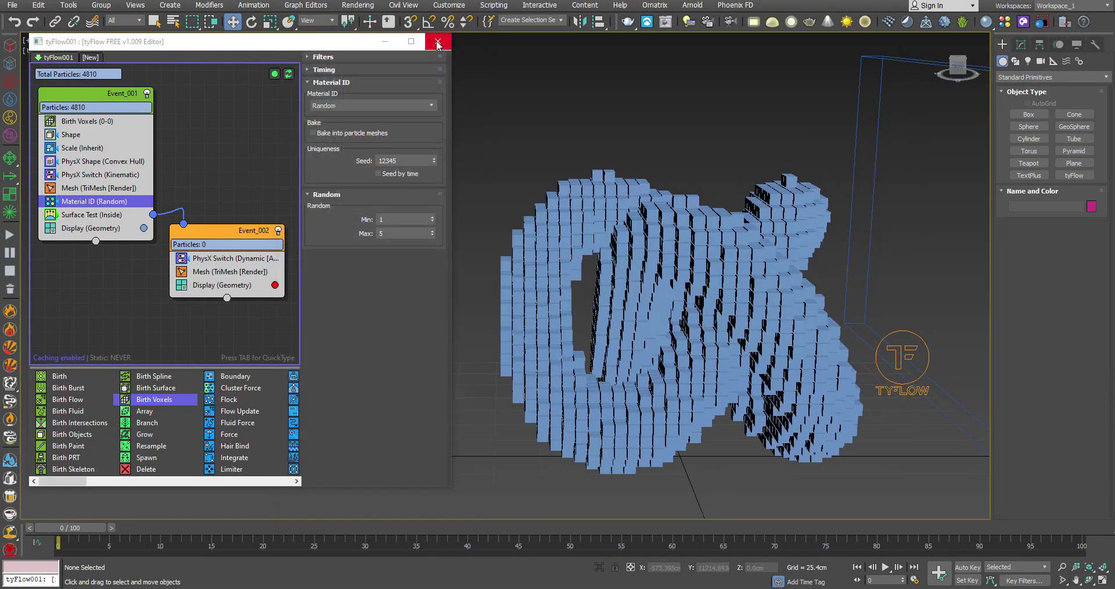
click(438, 41)
drag(38, 528, 68, 543)
Draw a large ground plane beneath the voxel torus knot and convert it to an Editable Poly
key(w)
scroll(597, 341, down, 6)
alt+middle_drag(597, 341, 497, 347)
middle_drag(795, 266, 934, 184)
click(1070, 166)
drag(351, 323, 848, 470)
right_click(687, 418)
right_click(715, 421)
mouse_move(771, 548)
click(844, 559)
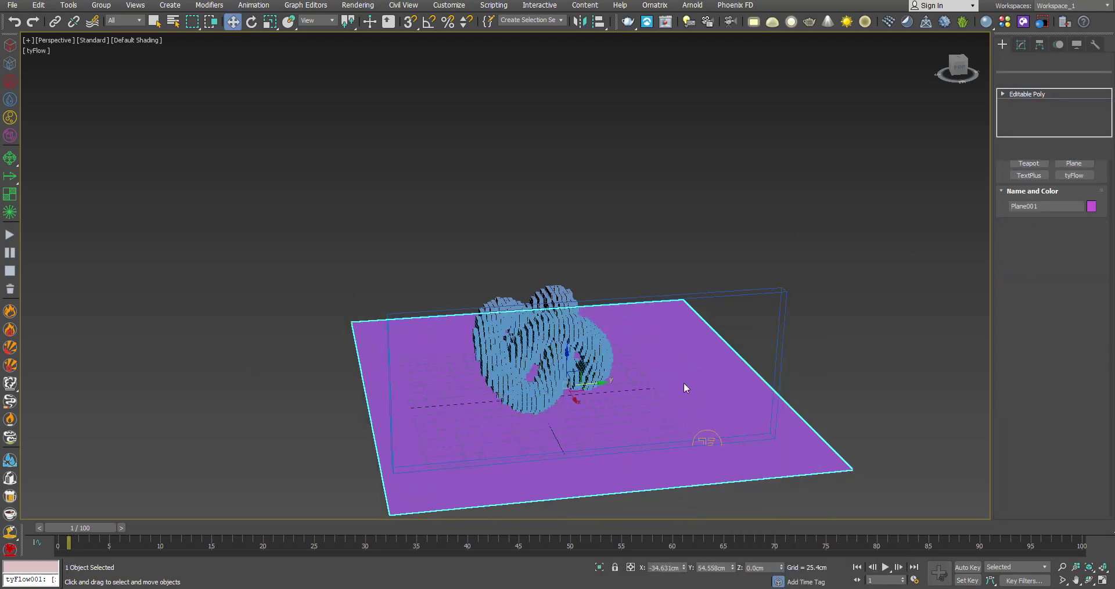
Extend one long edge of the ground plane in segments upward and back over the knot to form a backdrop
click(1034, 188)
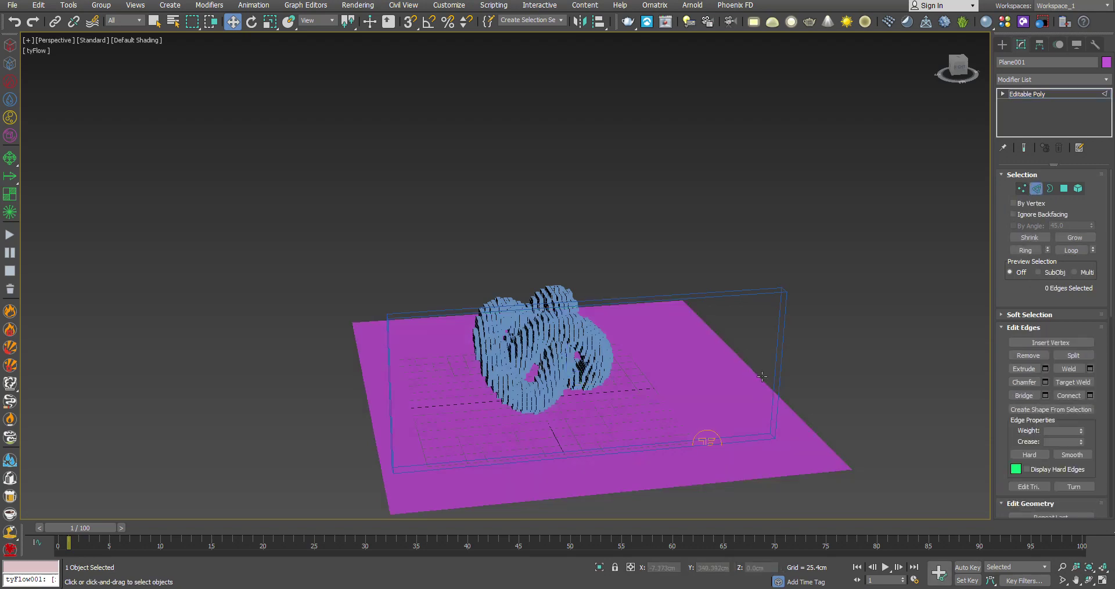
double_click(762, 377)
alt+middle_drag(758, 377, 735, 384)
shift+drag(765, 361, 460, 166)
key(q)
key(w)
click(1036, 189)
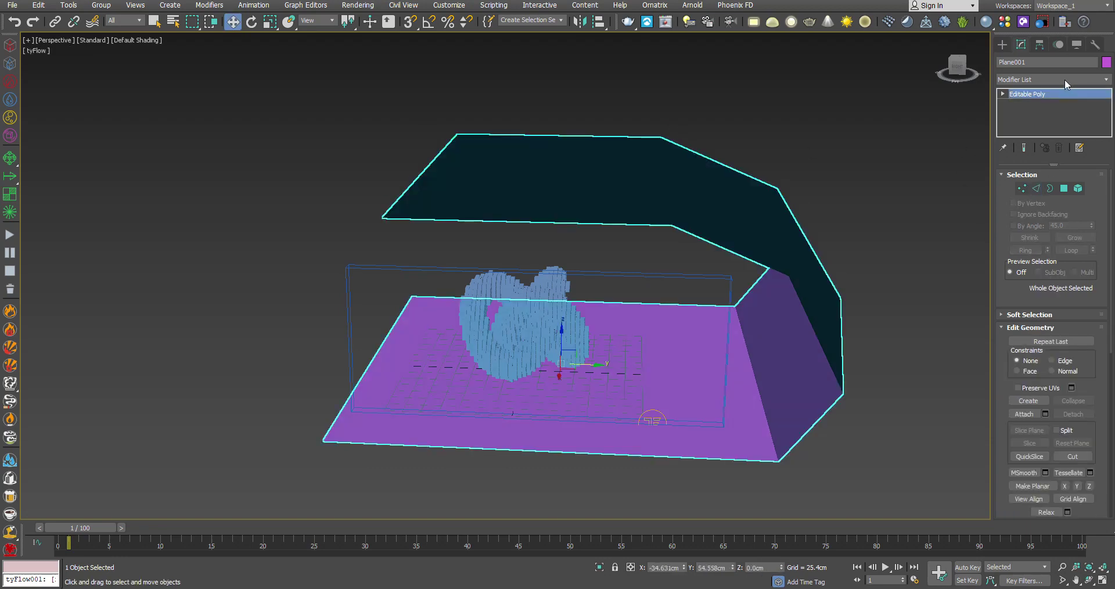
Add a TurboSmooth modifier to the backdrop plane and set its iterations to 3
click(1063, 78)
key(t)
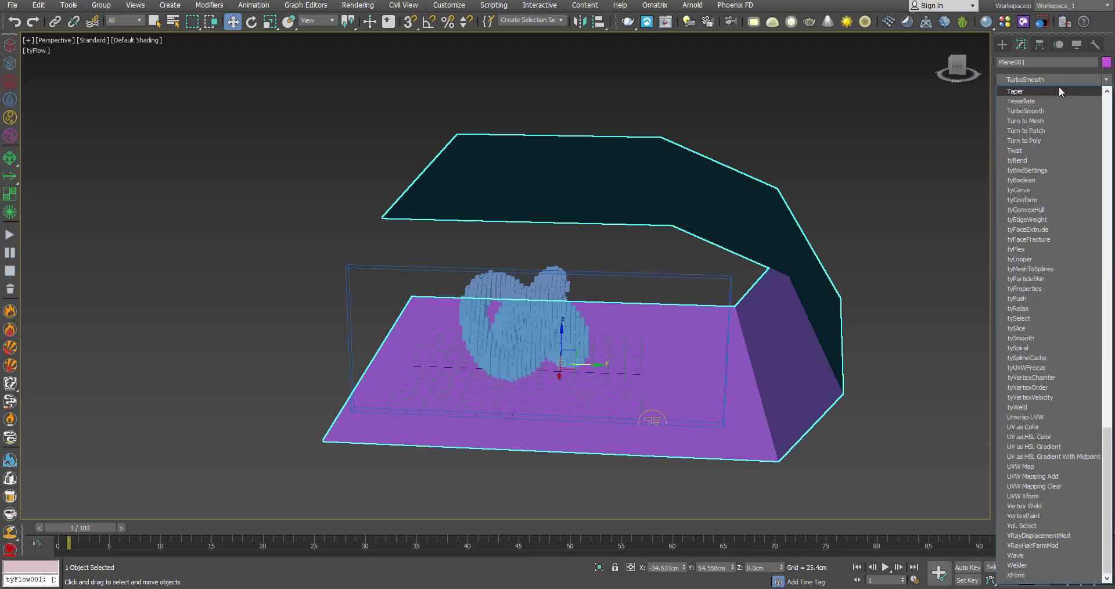
click(1038, 111)
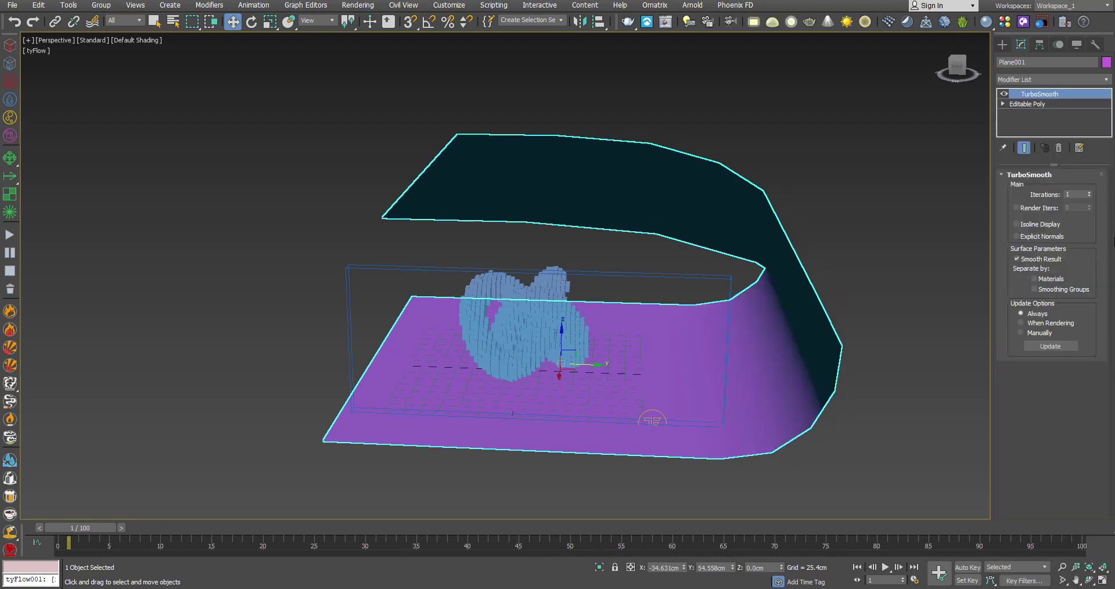
click(1089, 192)
click(1089, 192)
Widen the backdrop by scaling it to about 164% along the X axis
alt+middle_drag(668, 289, 812, 282)
key(r)
drag(607, 373, 636, 375)
alt+middle_drag(636, 375, 592, 371)
scroll(509, 400, up, 5)
alt+middle_drag(509, 400, 322, 520)
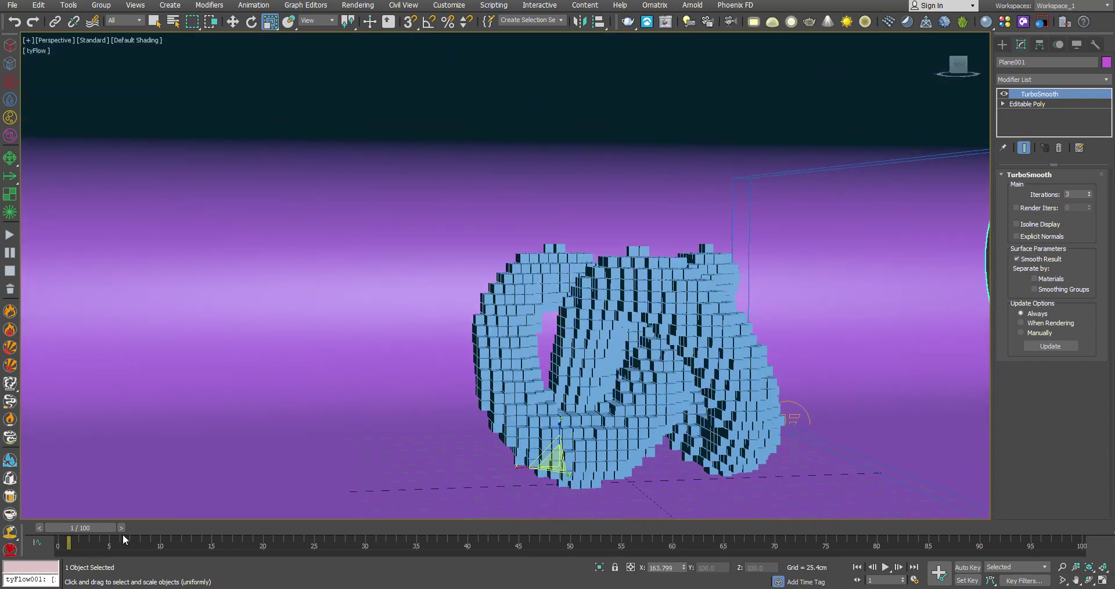
Look through PhysCamera001 at frame 32 of the finished scene and examine the voxels' Multi/Sub-Object material
click(154, 562)
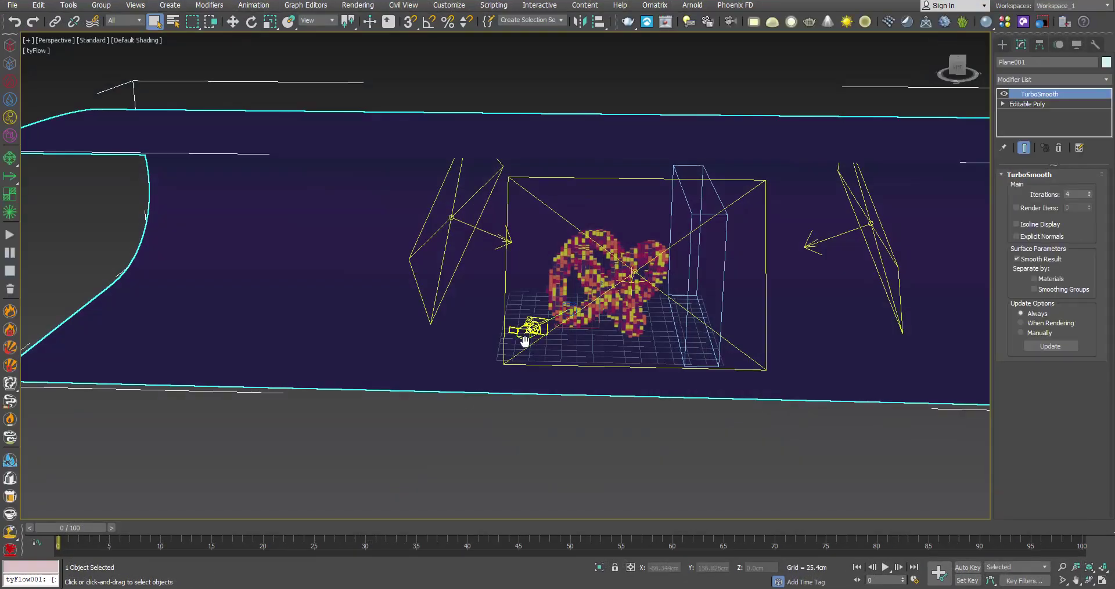
scroll(580, 370, up, 5)
key(c)
drag(85, 527, 408, 507)
key(m)
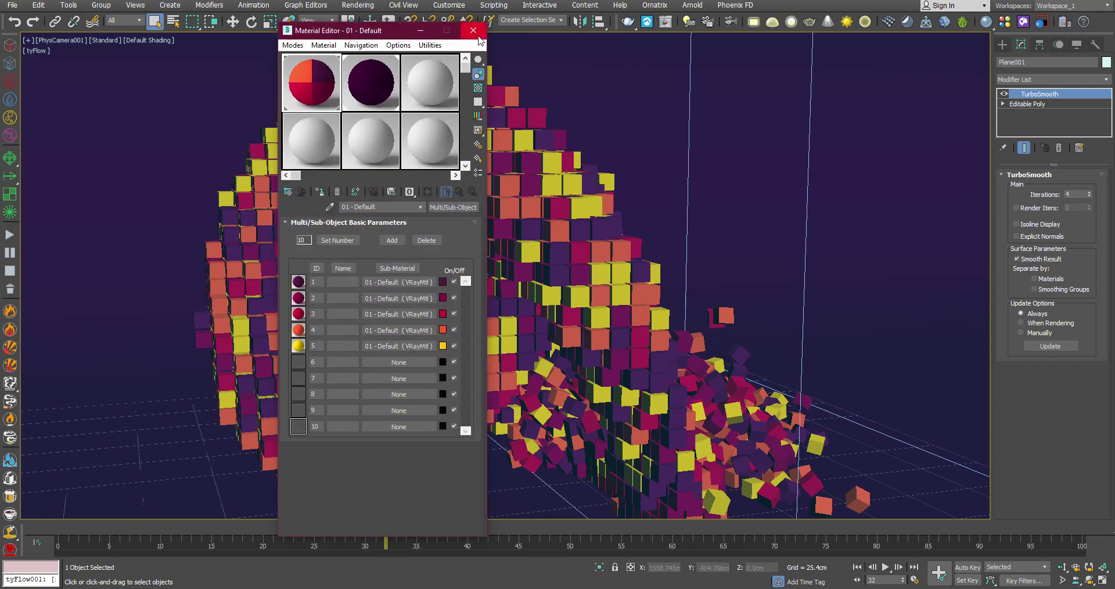
click(473, 30)
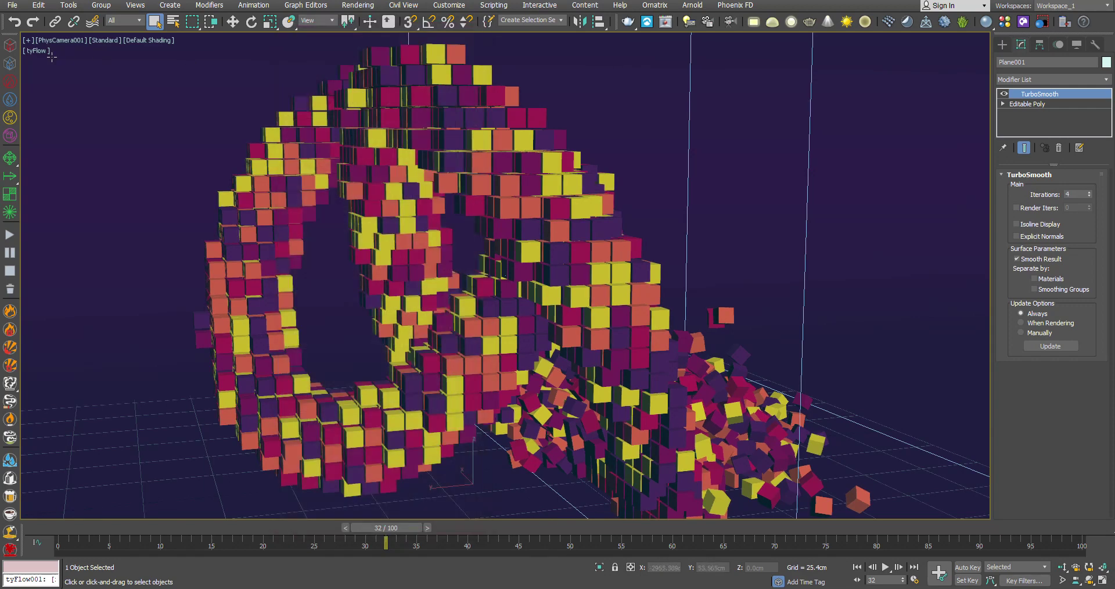
Open tyFlow001 for editing and move Event_002 slightly farther from Event_001
click(38, 50)
mouse_move(93, 99)
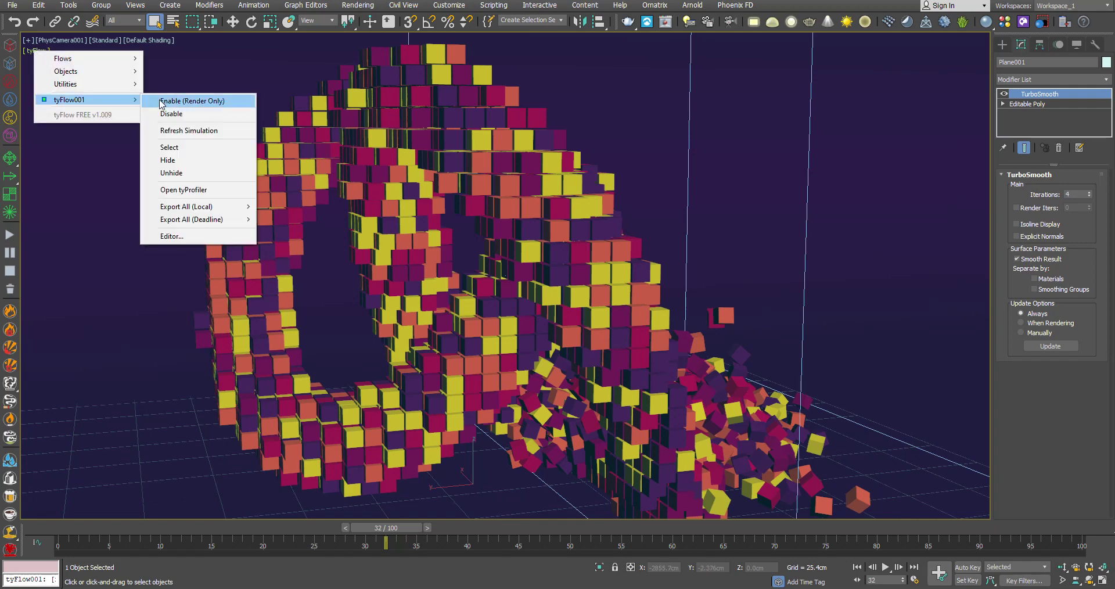
click(171, 236)
drag(431, 317, 496, 292)
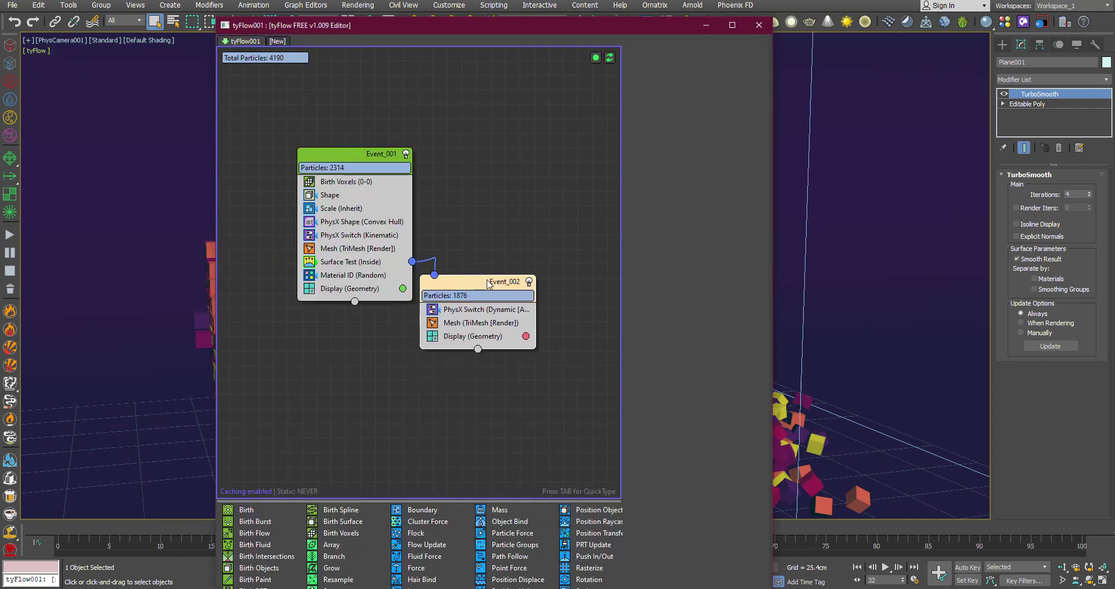
drag(523, 134, 287, 351)
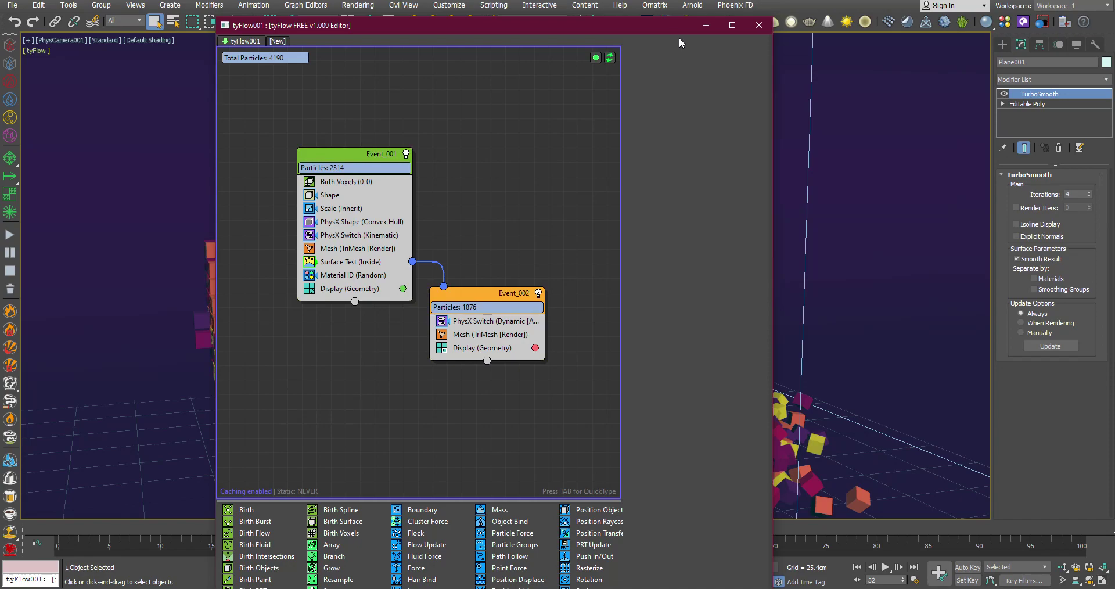
Close the tyFlow editor, go to frame 22 in the Perspective view and examine the V-Ray plane lights around the voxels
click(757, 27)
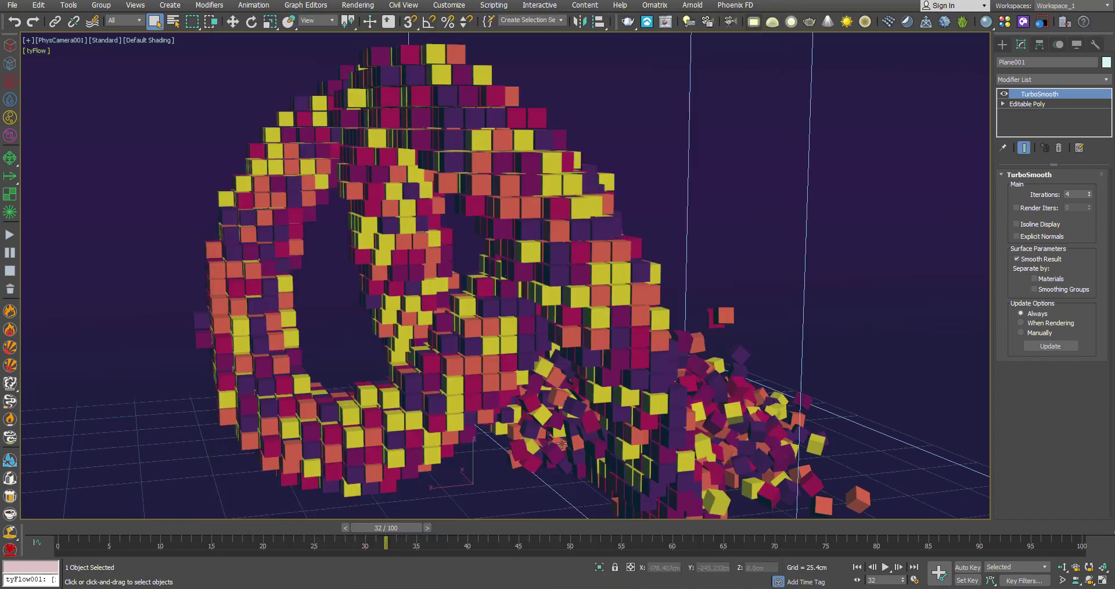
drag(386, 527, 284, 517)
key(p)
scroll(550, 377, down, 6)
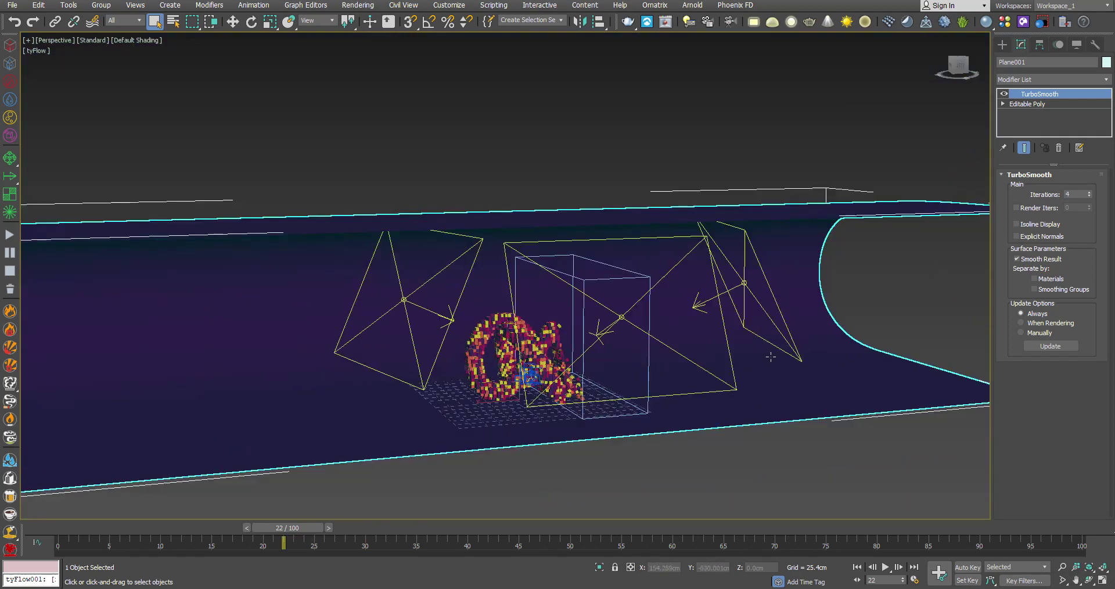
click(779, 308)
click(780, 307)
click(779, 307)
click(779, 308)
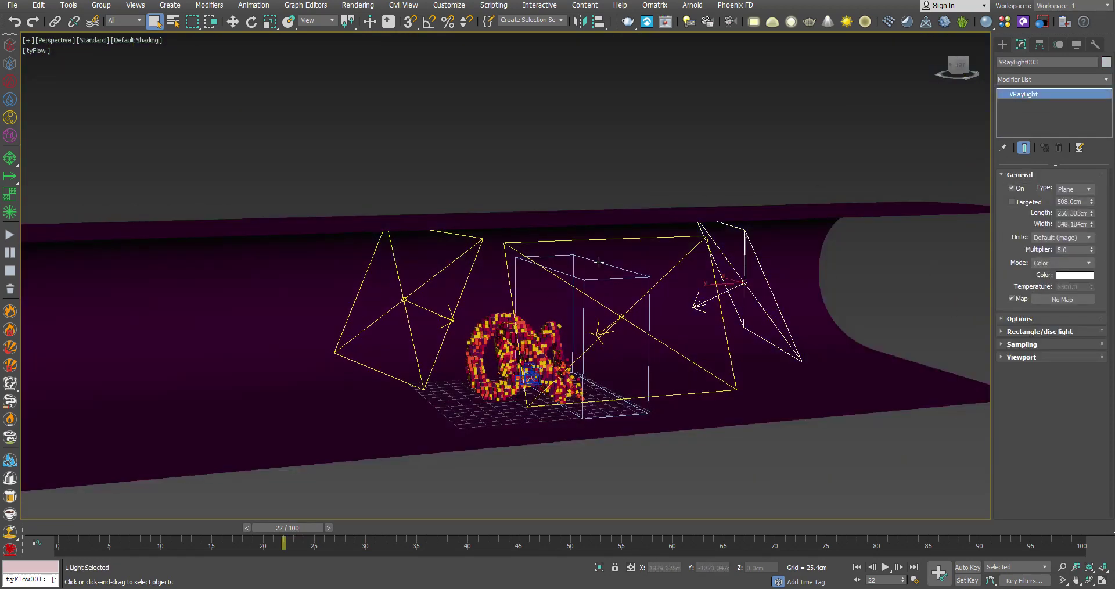
alt+middle_drag(908, 239, 717, 309)
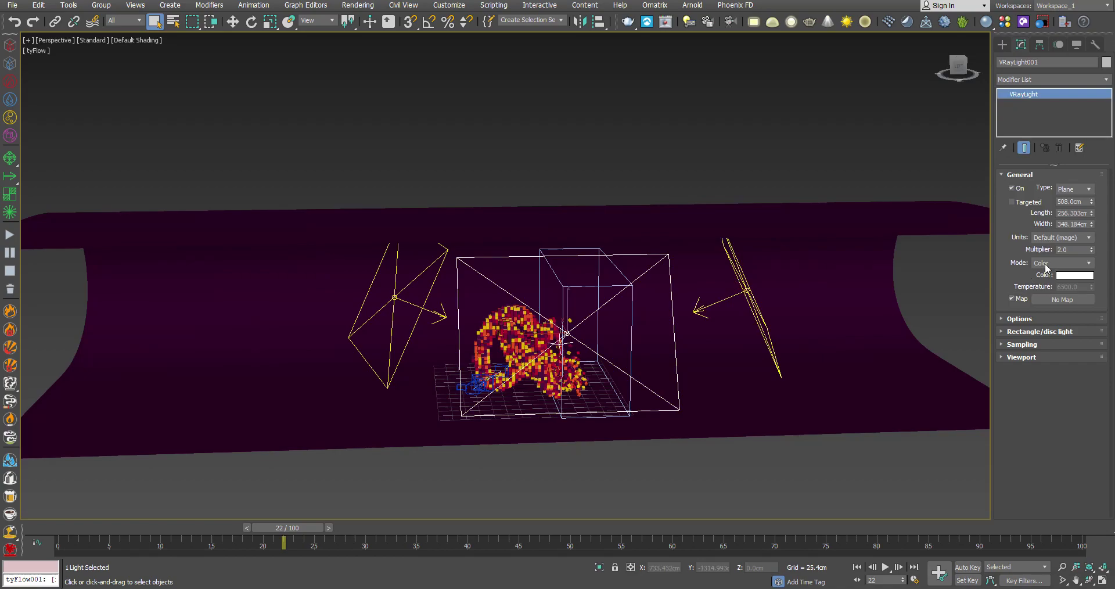
alt+middle_drag(853, 276, 793, 278)
drag(797, 224, 743, 258)
alt+middle_drag(743, 259, 650, 308)
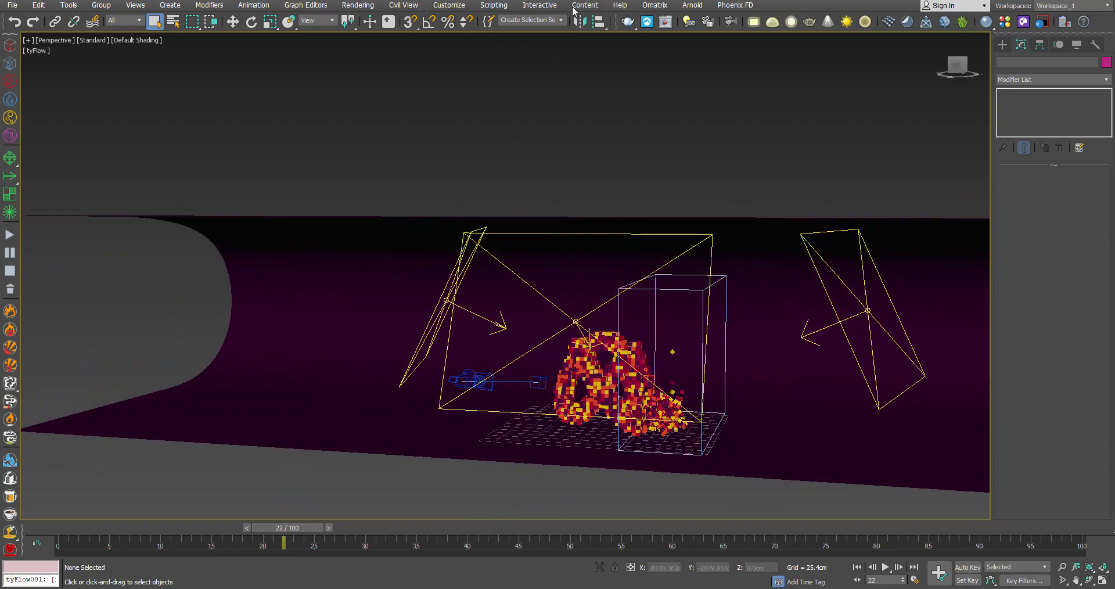
Open Render Setup and examine the V-Ray bucket sampler and the common frame range and output size settings
key(F10)
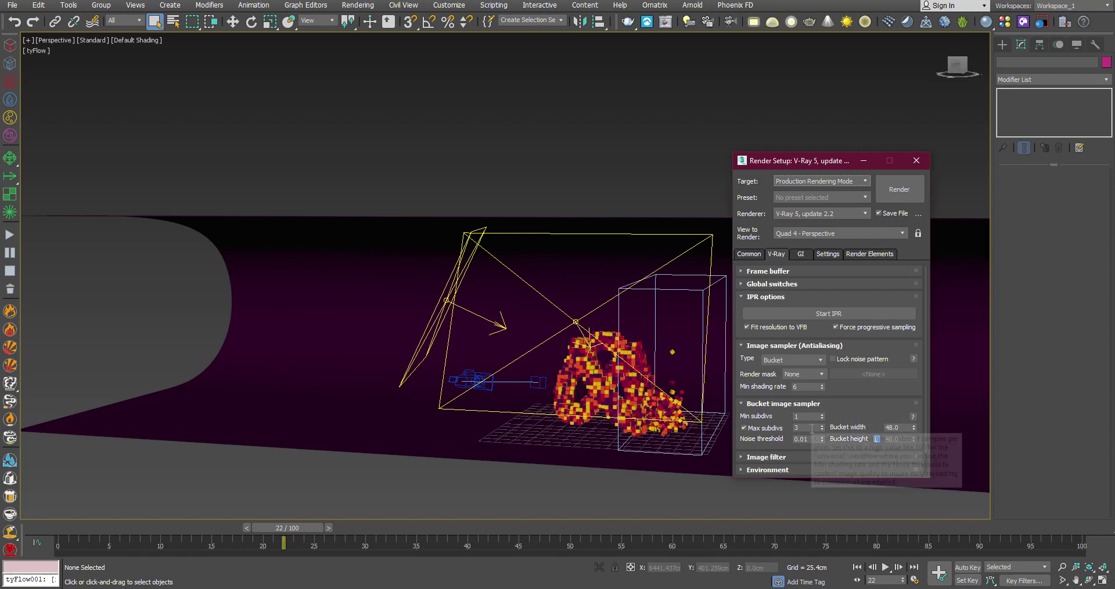
click(810, 427)
click(749, 254)
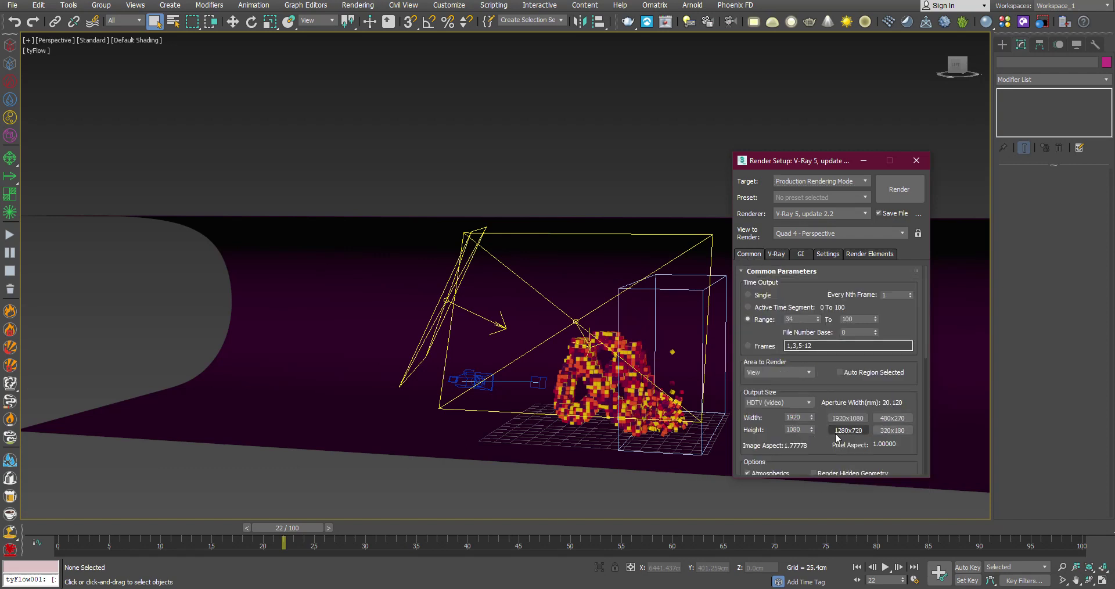
scroll(836, 436, down, 2)
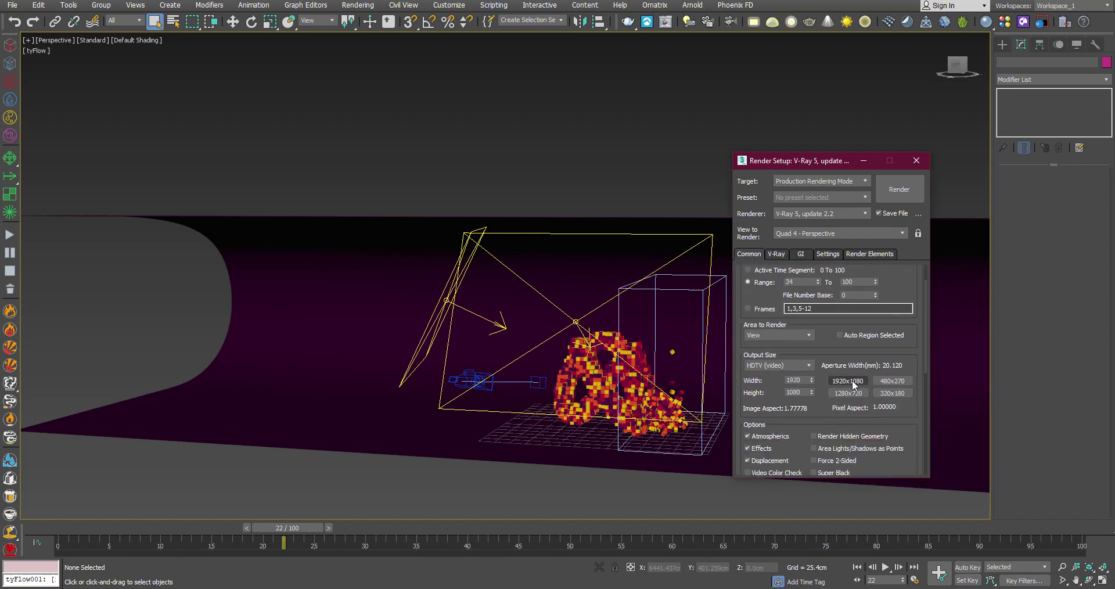
click(924, 160)
alt+middle_drag(586, 259, 618, 251)
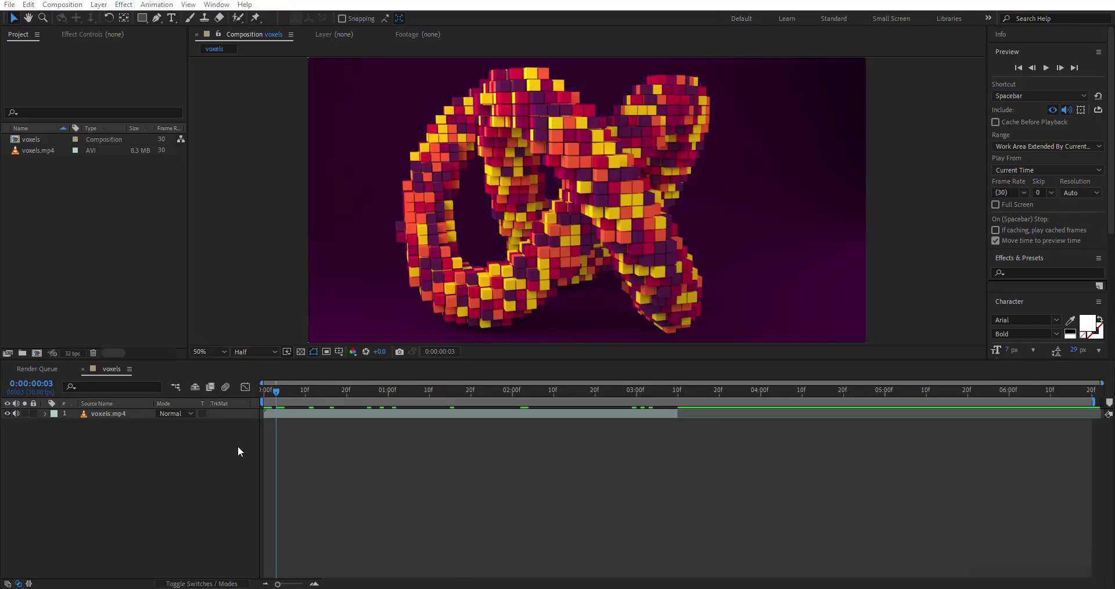
In After Effects, duplicate the voxels.mp4 layer and move the copy so it starts where the original clip ends
click(276, 393)
drag(276, 395, 423, 395)
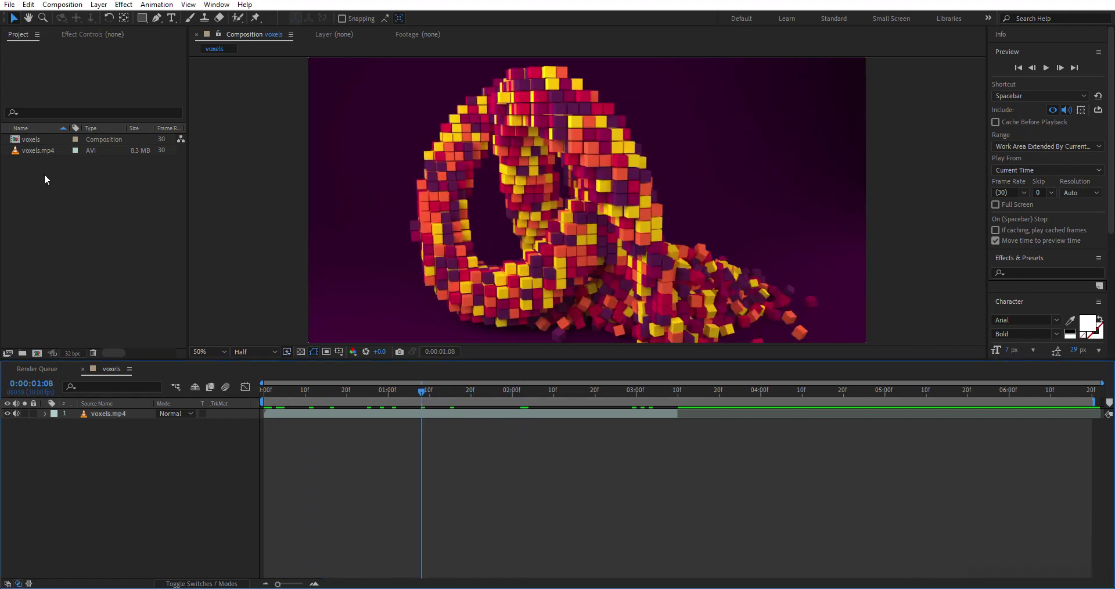
click(116, 413)
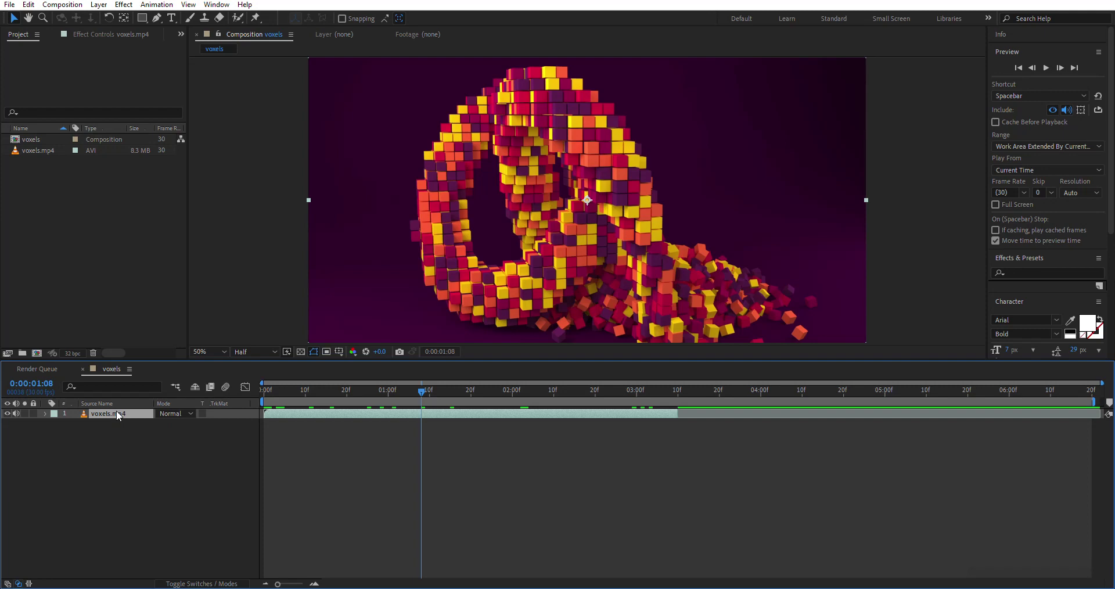
key(ctrl+d)
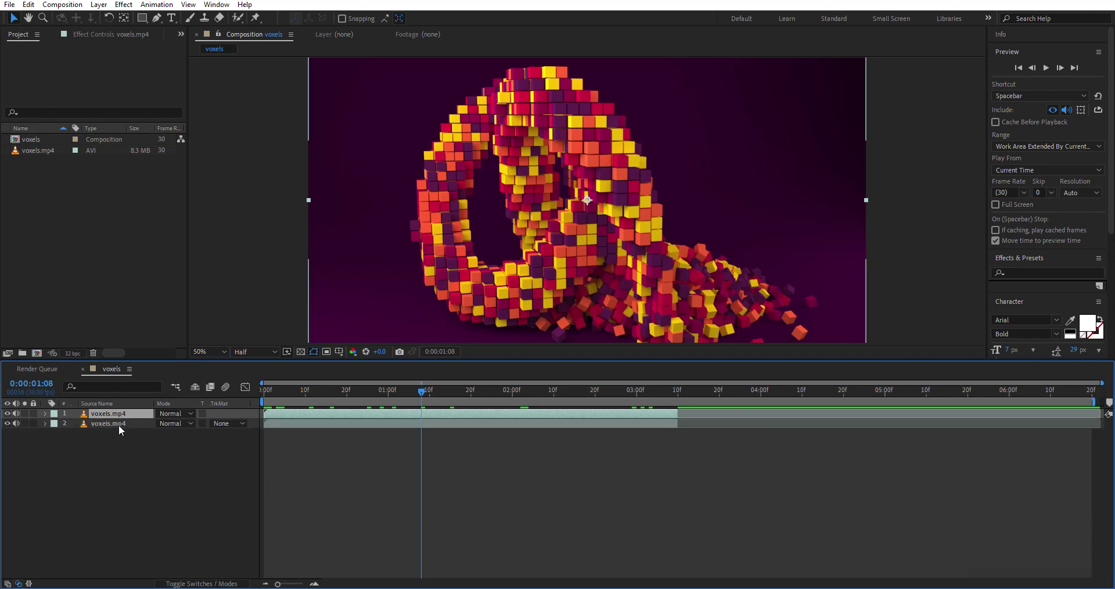
drag(453, 411, 854, 393)
drag(677, 390, 782, 390)
drag(679, 412, 743, 412)
Time-reverse the duplicated voxels.mp4 layer and scrub through the composition to its end
right_click(726, 412)
mouse_move(801, 141)
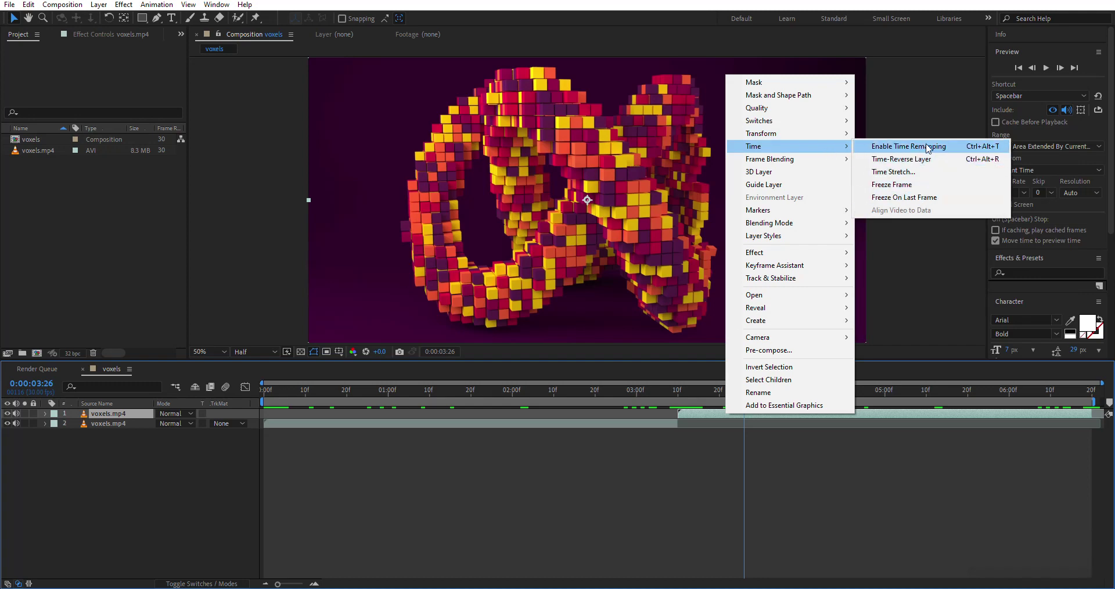
click(932, 159)
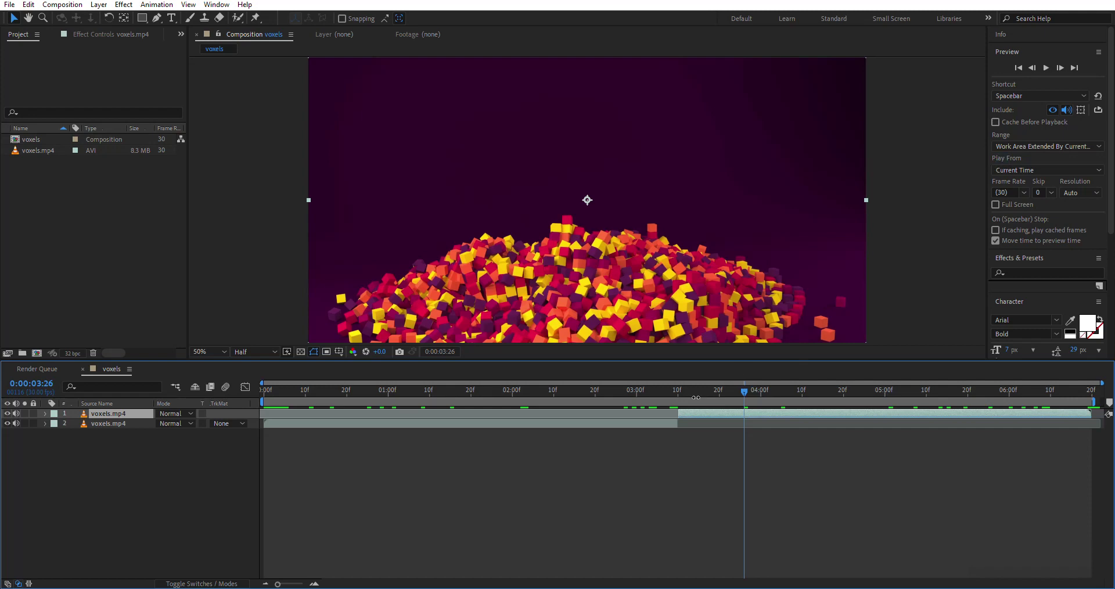
drag(662, 388, 380, 389)
drag(479, 369, 1110, 377)
click(9, 4)
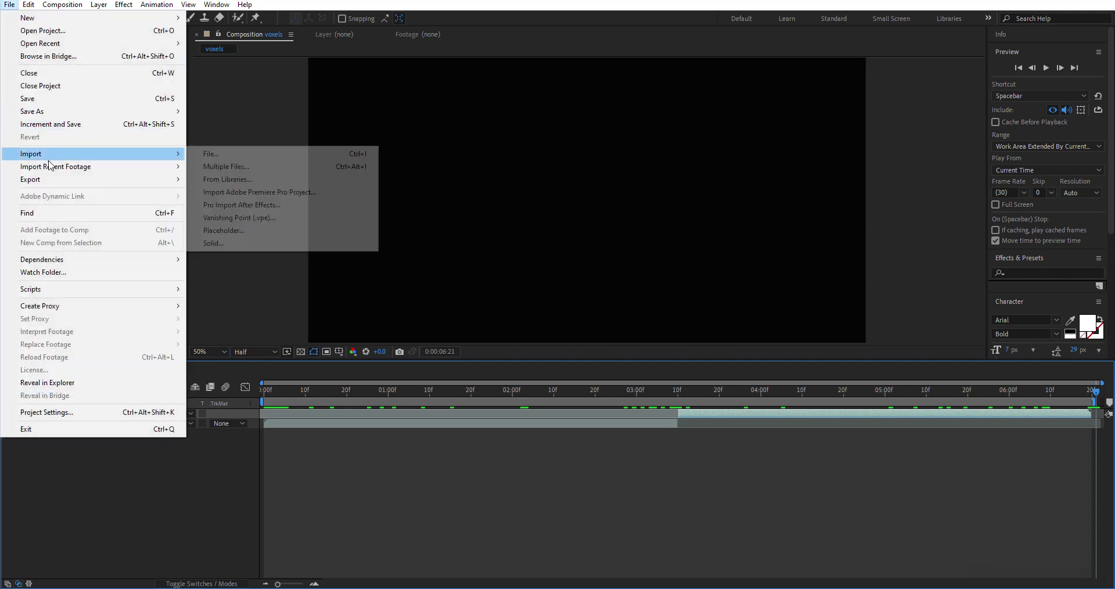
mouse_move(58, 179)
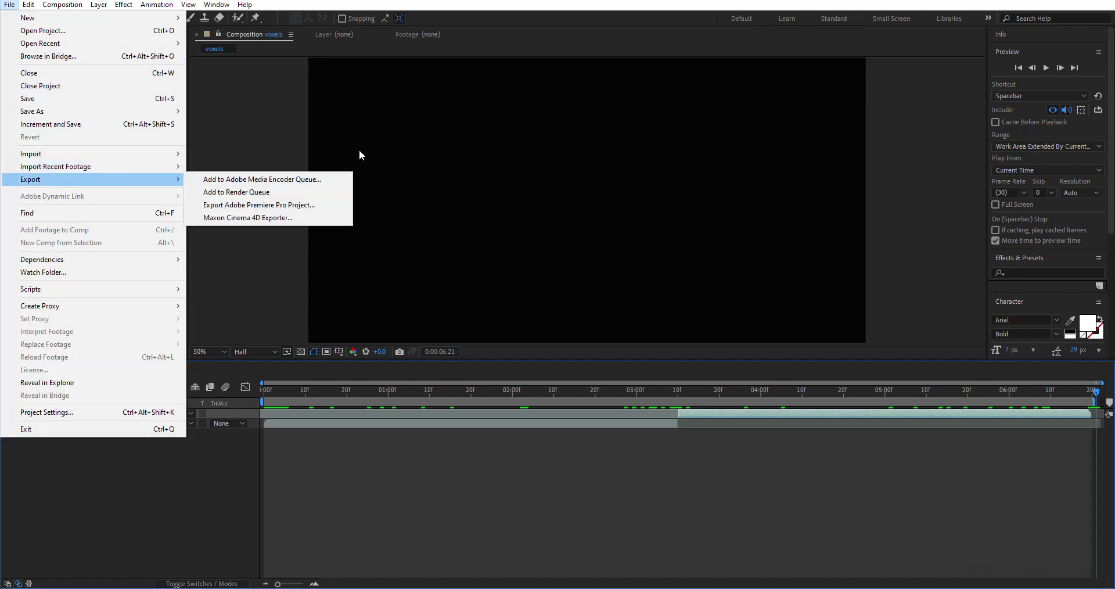
click(351, 107)
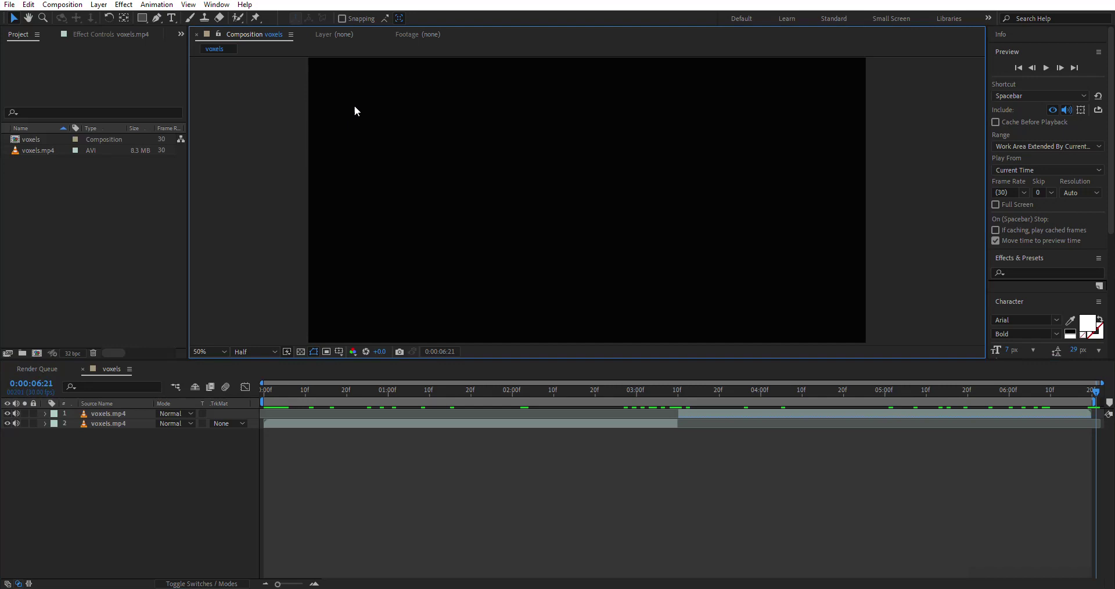
click(7, 5)
mouse_move(87, 178)
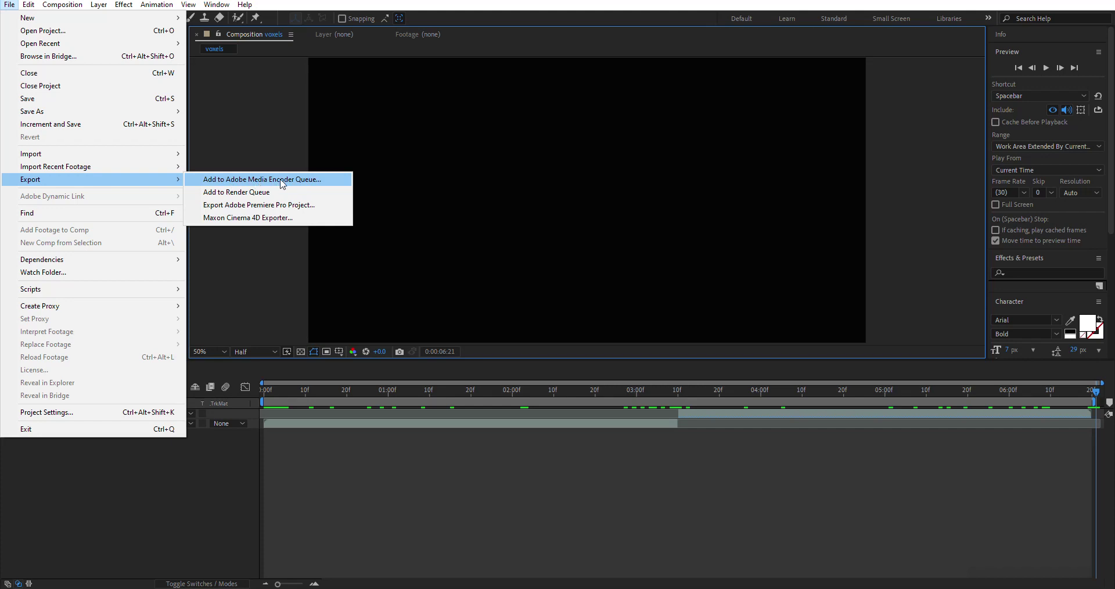
click(462, 189)
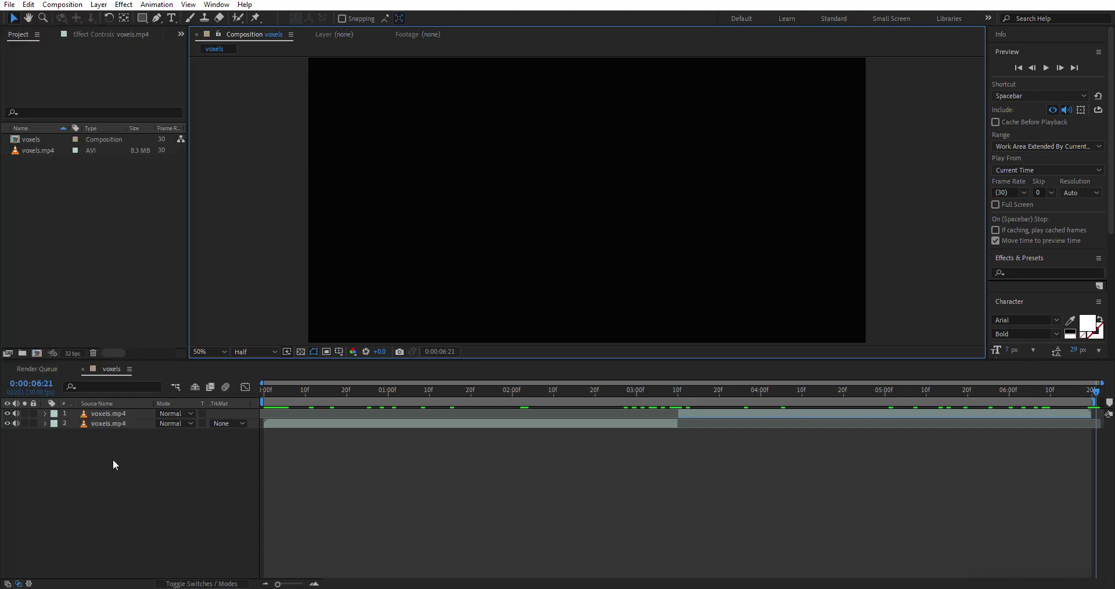
Switch to the browser and look through the uploaded videos on the Zeon Horizon YouTube channel
mouse_move(100, 586)
click(101, 552)
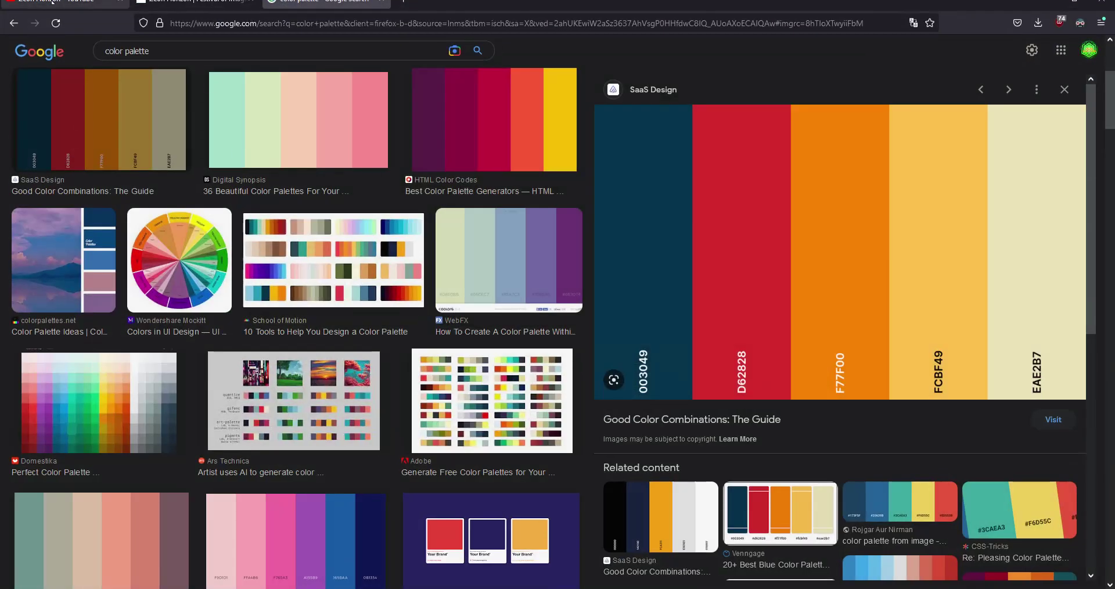
click(64, 3)
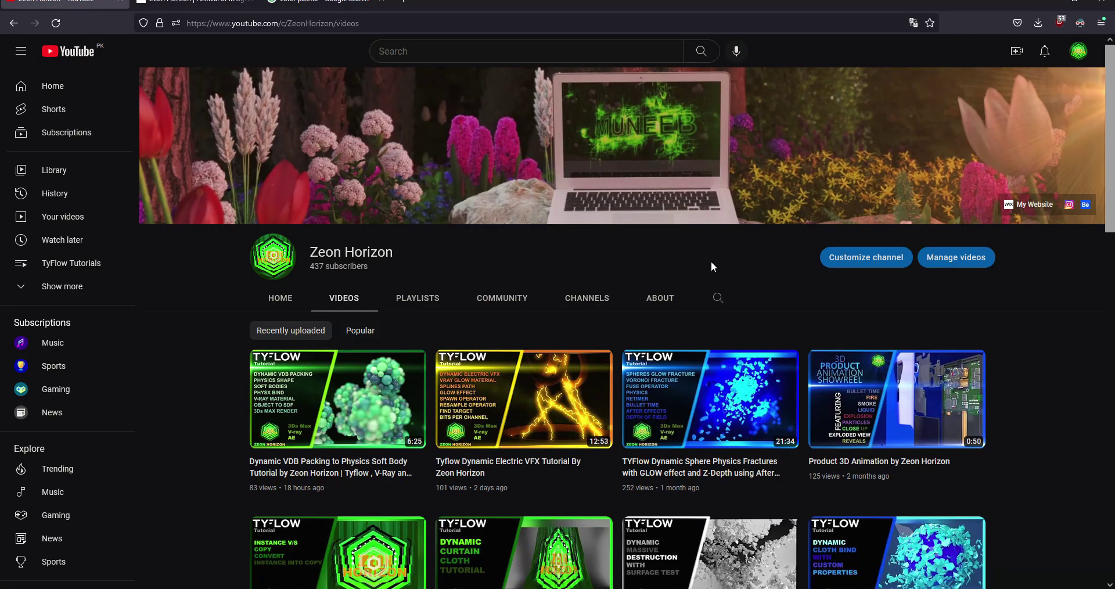
scroll(711, 260, down, 7)
scroll(687, 355, up, 5)
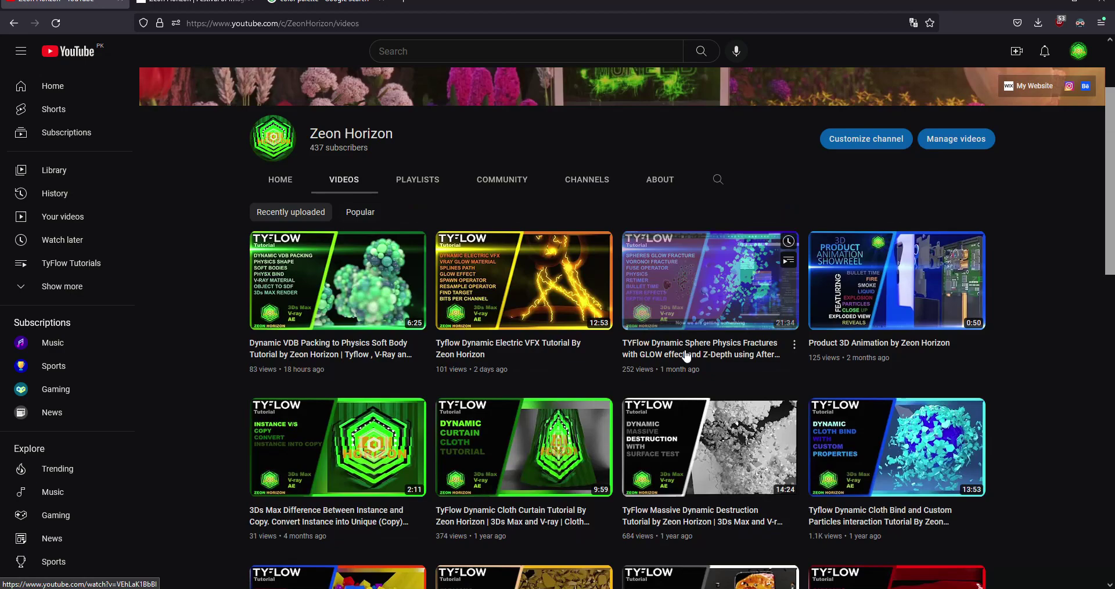
scroll(685, 355, down, 7)
scroll(992, 318, down, 6)
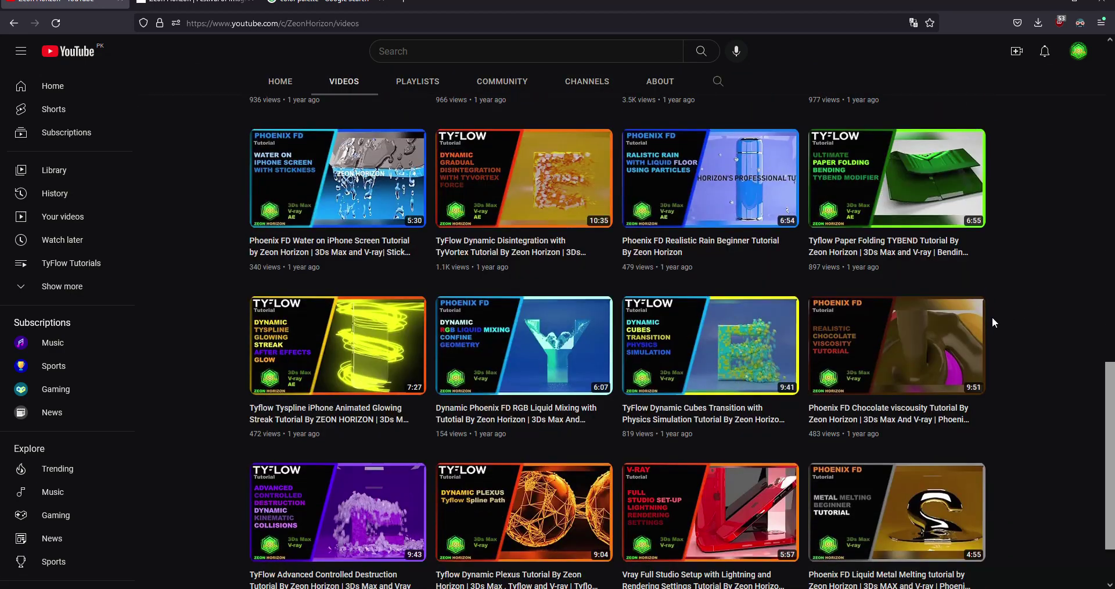
scroll(992, 317, up, 15)
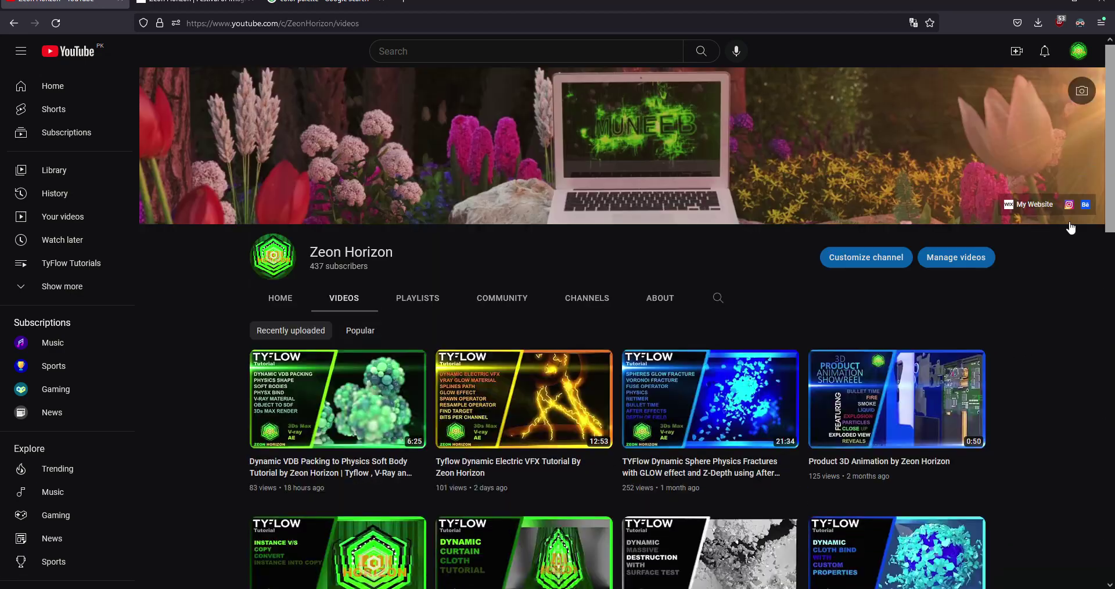
scroll(1067, 230, down, 5)
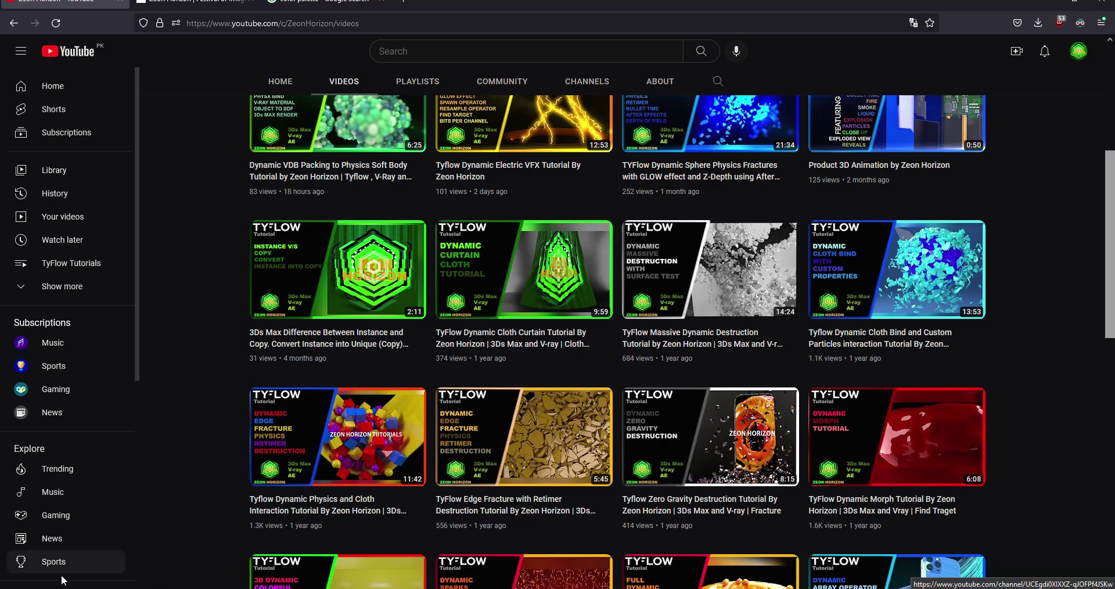
Switch back to 3ds Max and look over the lit voxel scene in the Perspective view
mouse_move(62, 580)
click(55, 549)
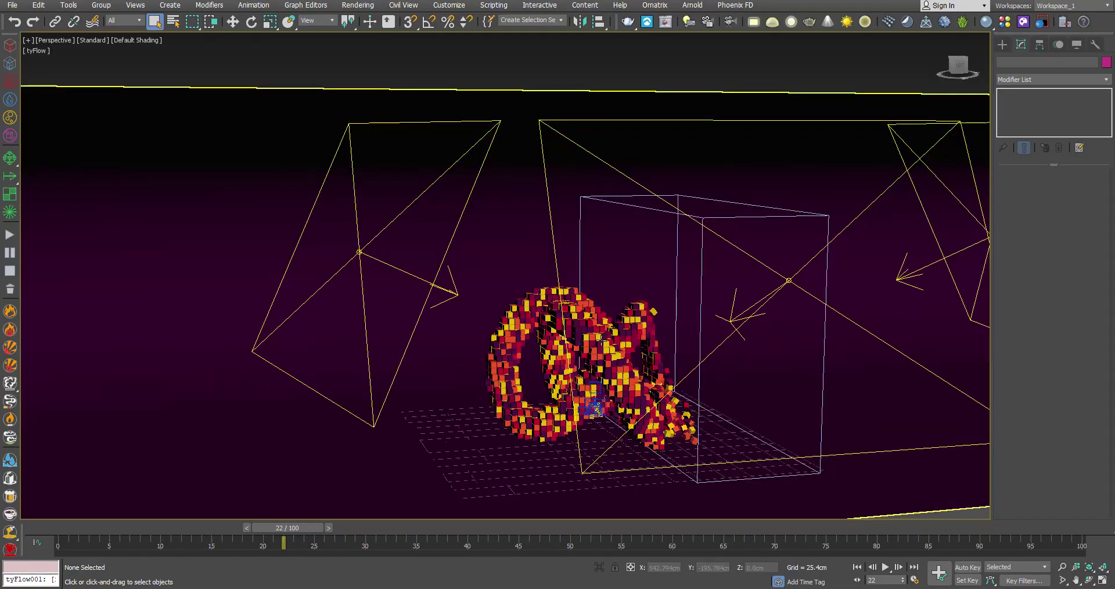
alt+middle_drag(602, 340, 576, 314)
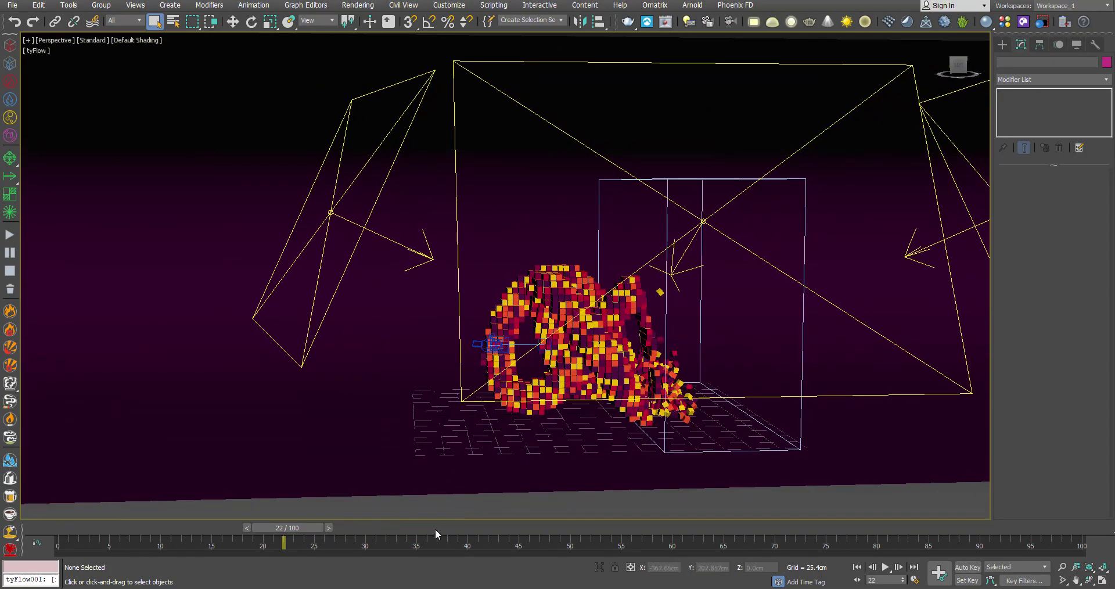